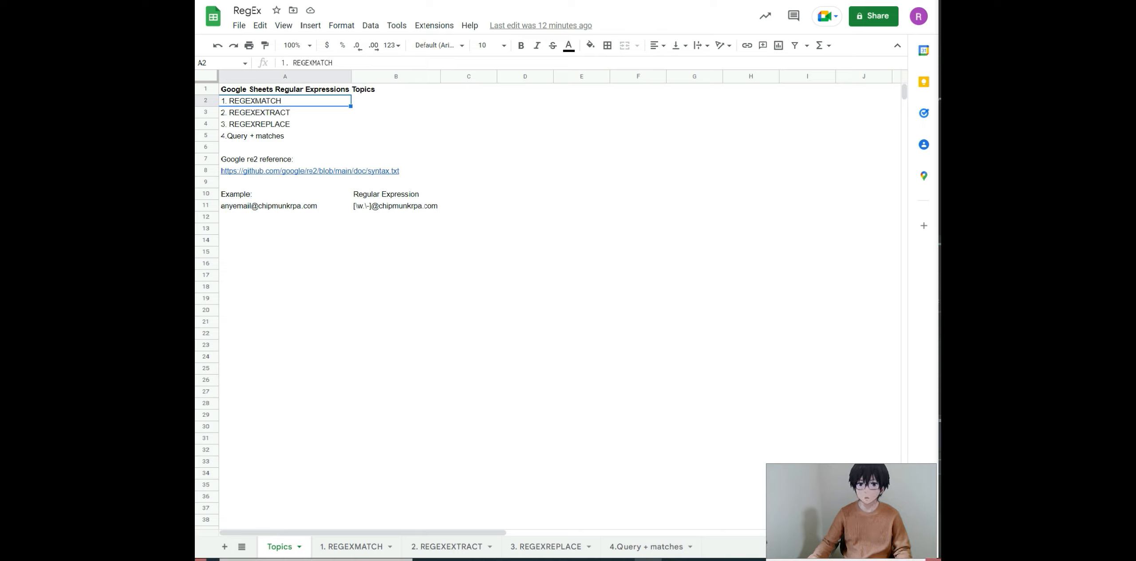
Step: Review the listed regular expression topics and the example e-mail with its matching pattern on the Topics sheet
click(287, 105)
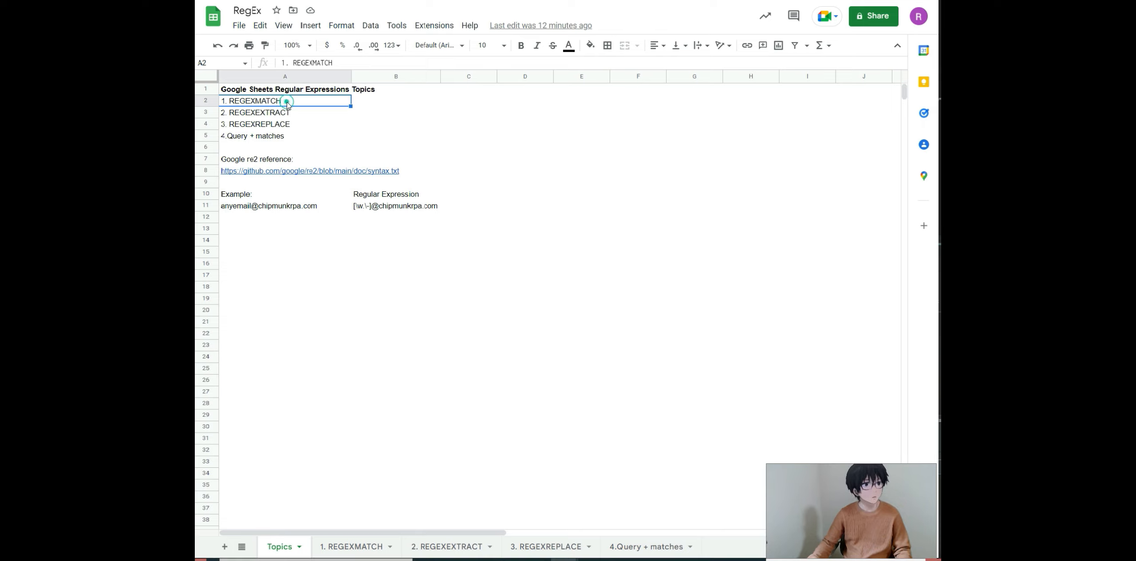
click(302, 113)
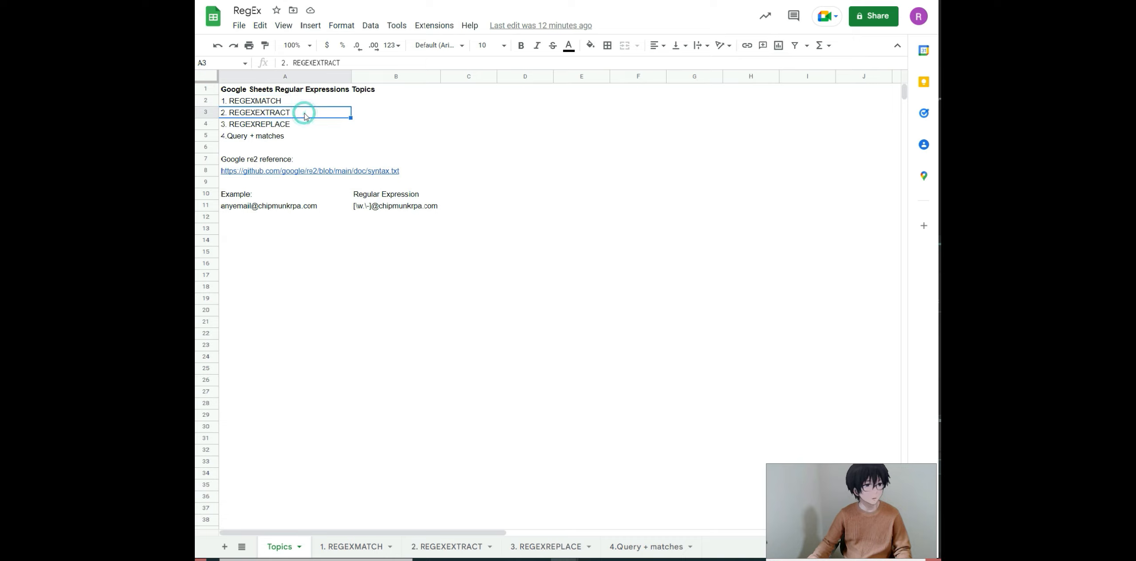
click(301, 127)
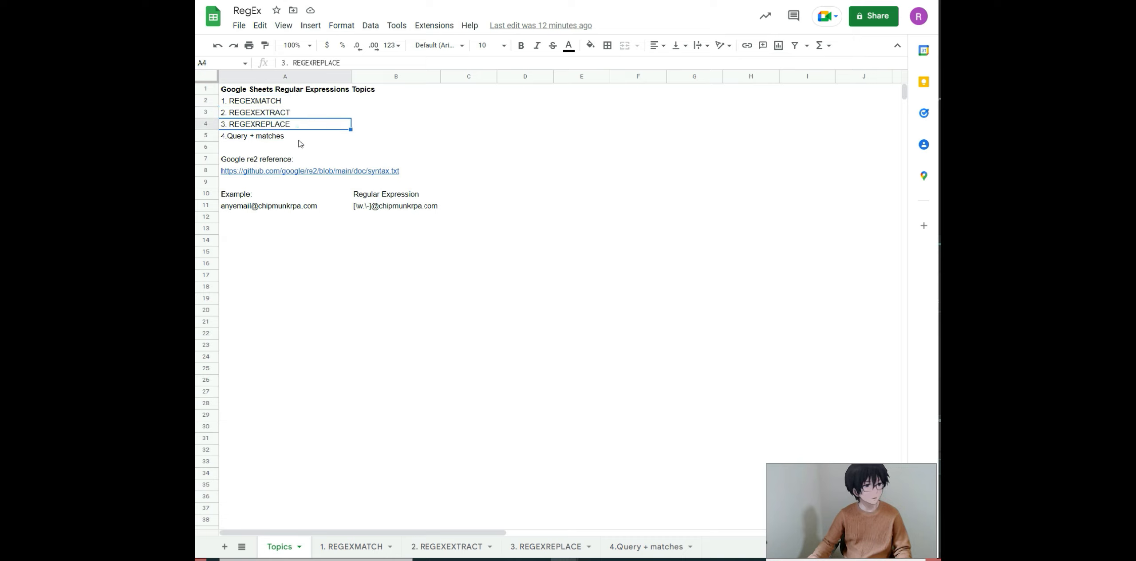
click(299, 139)
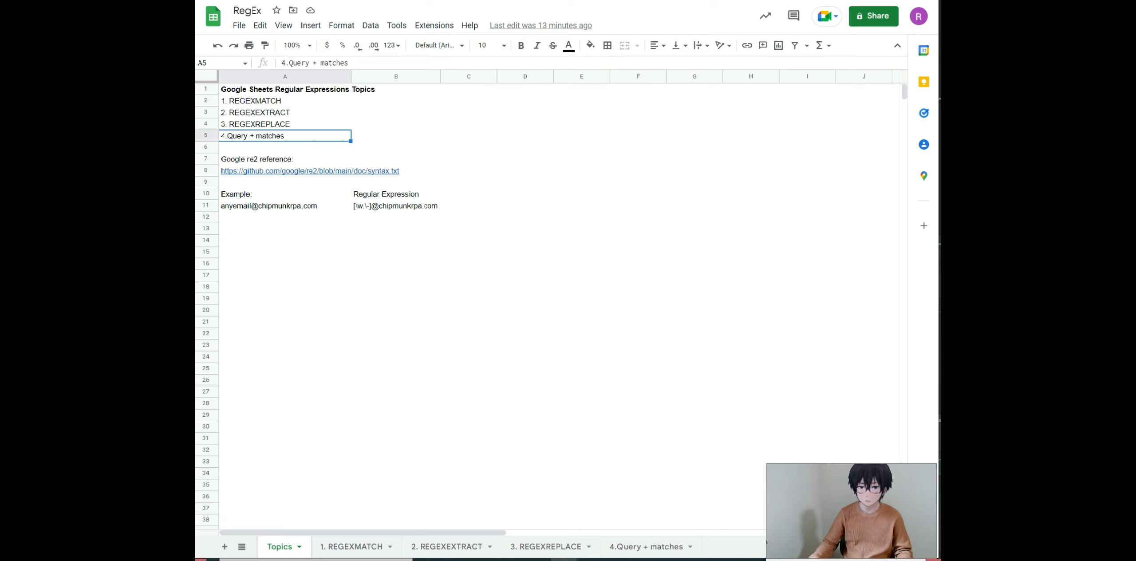
click(301, 206)
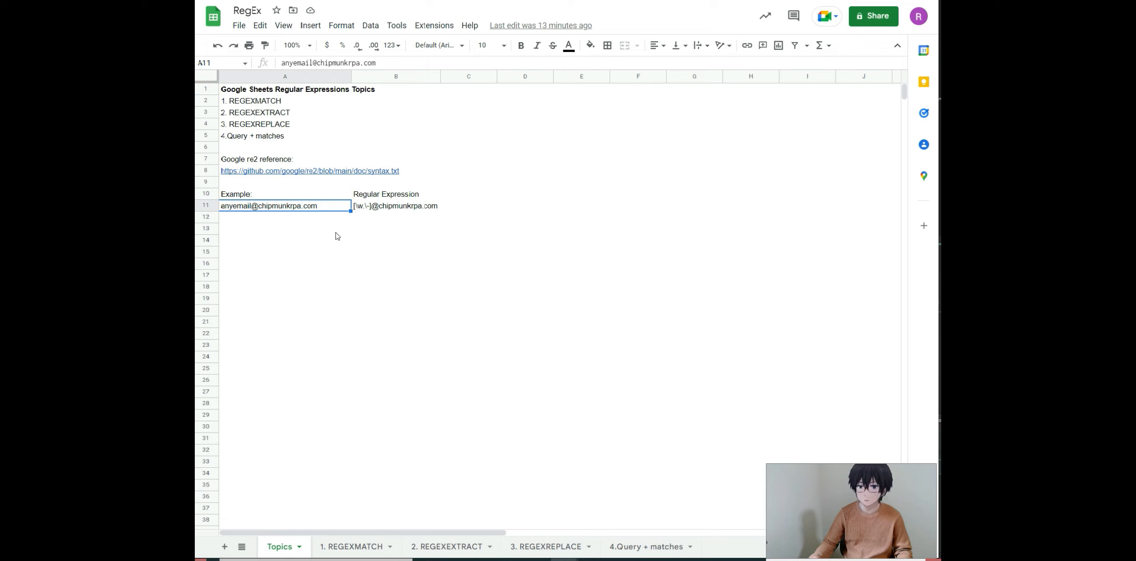
click(416, 207)
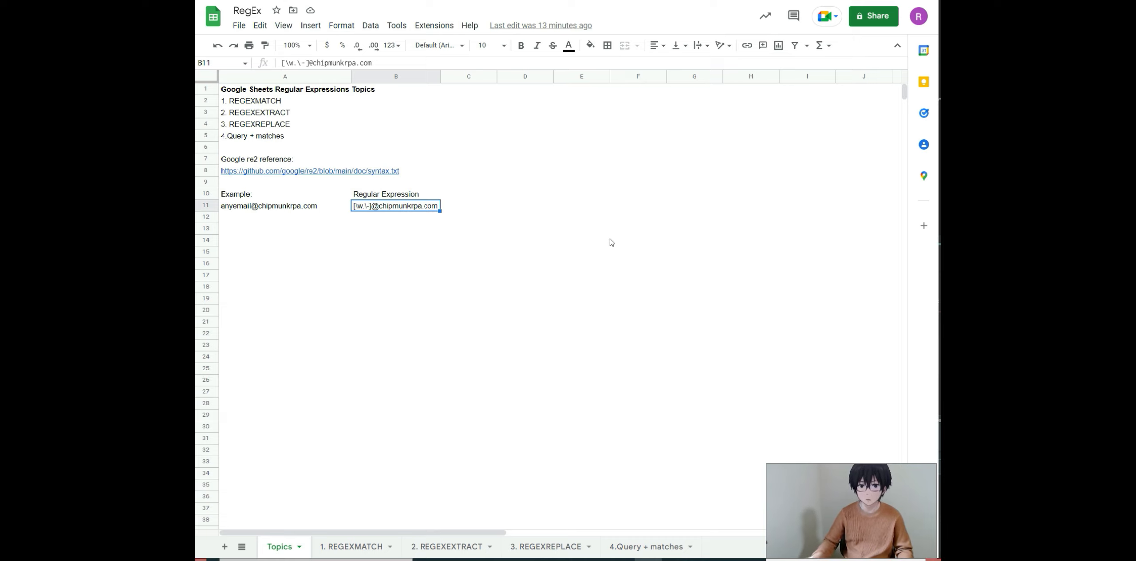
click(423, 174)
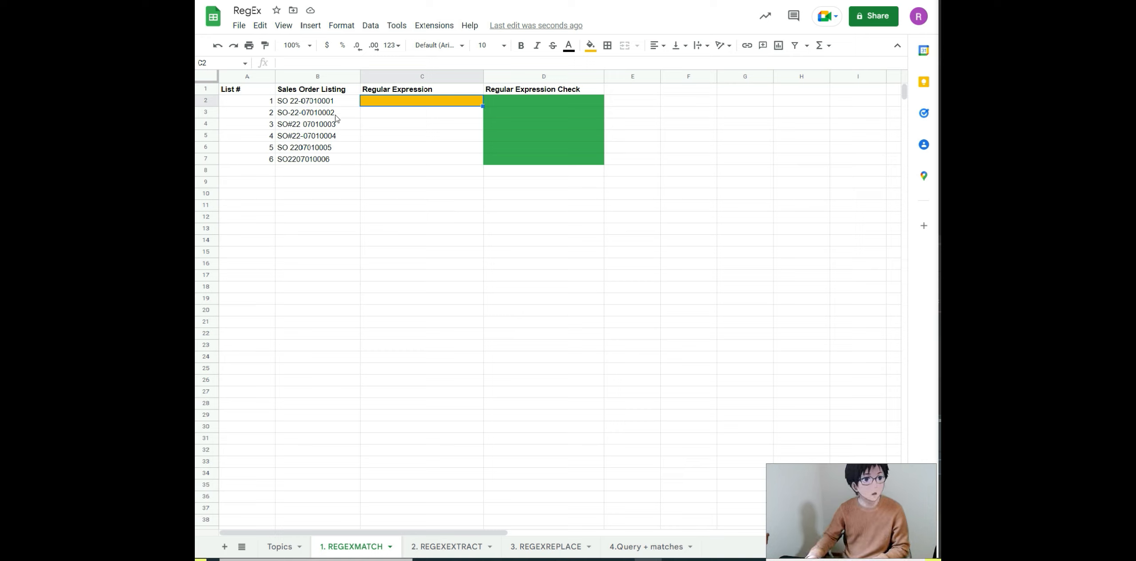
Step: Enter the regular expression SO[\s#\-]{0,1}\d{2}[\s-]{0,1}\d{8} in C2 of the REGEXMATCH sheet to cover the sales order formats in B2:B7
drag(324, 101, 338, 159)
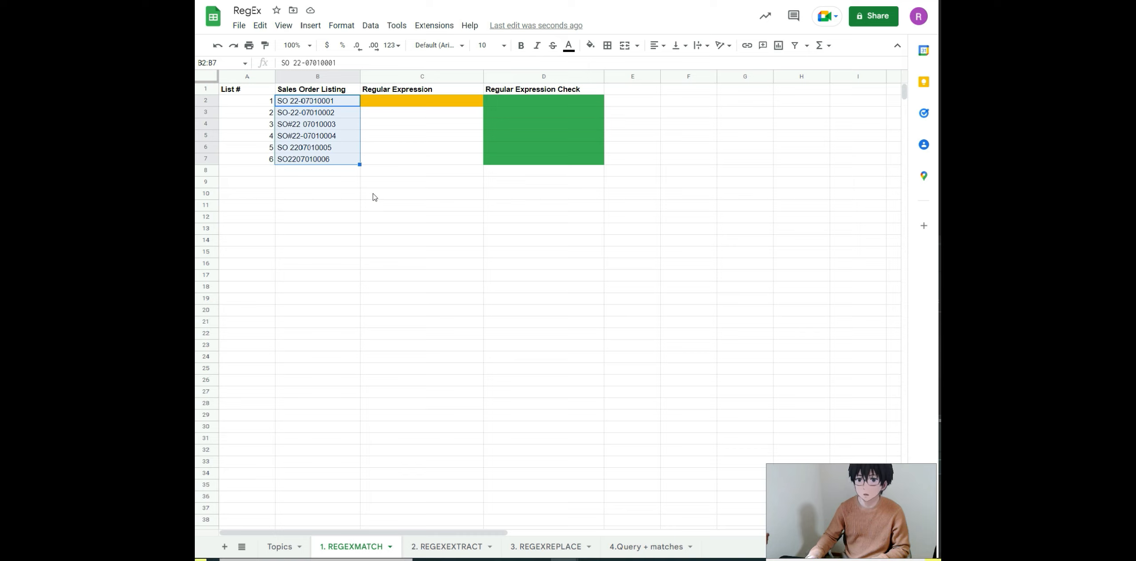
click(419, 103)
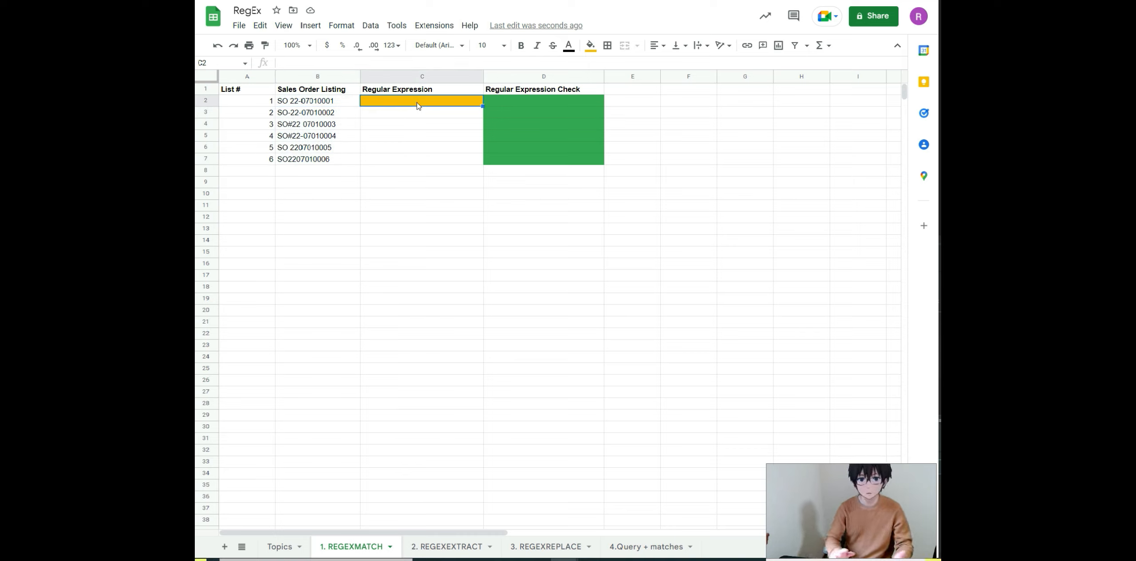
text(SO)
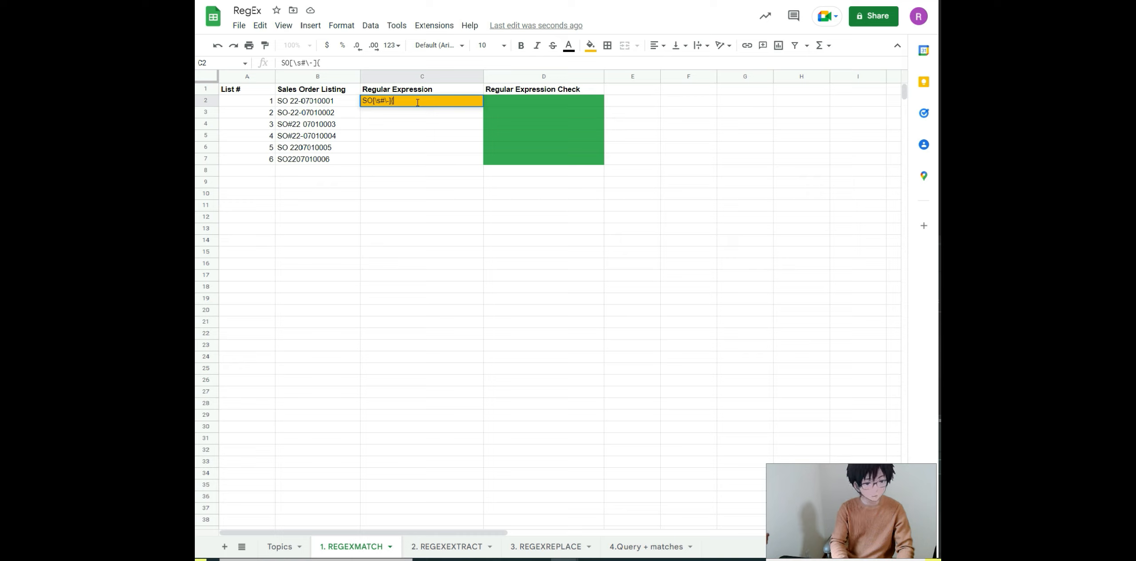
text(0,1)
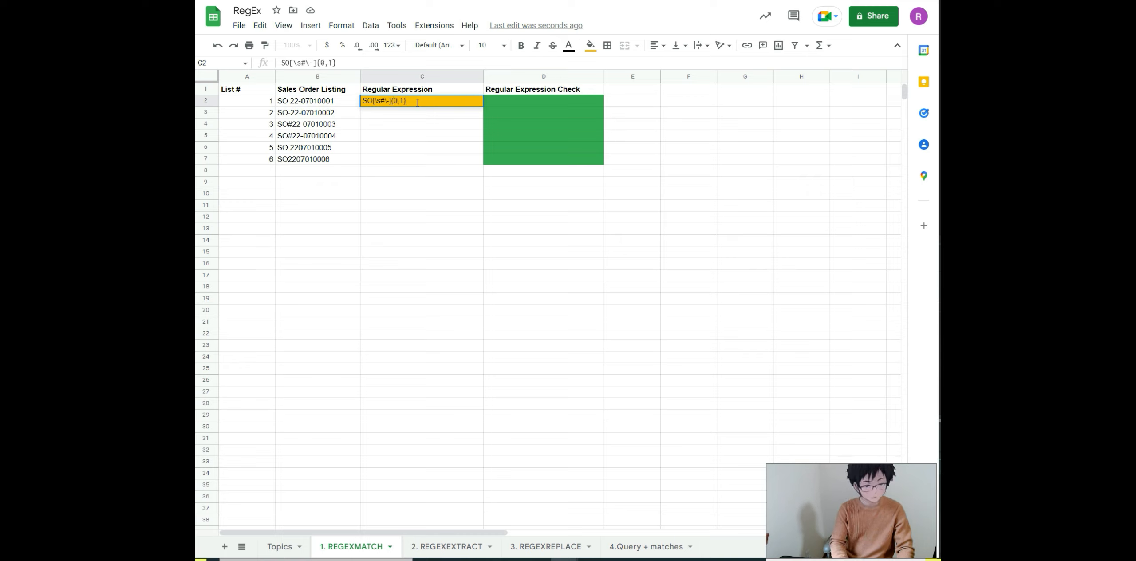
text(})
text(\)
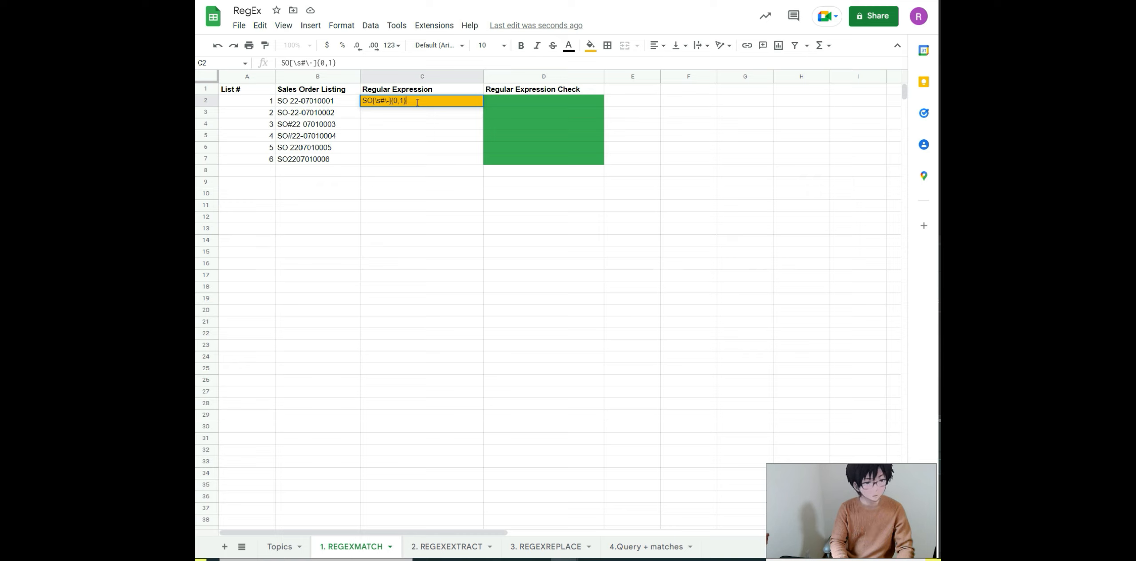
text(d{2}[)
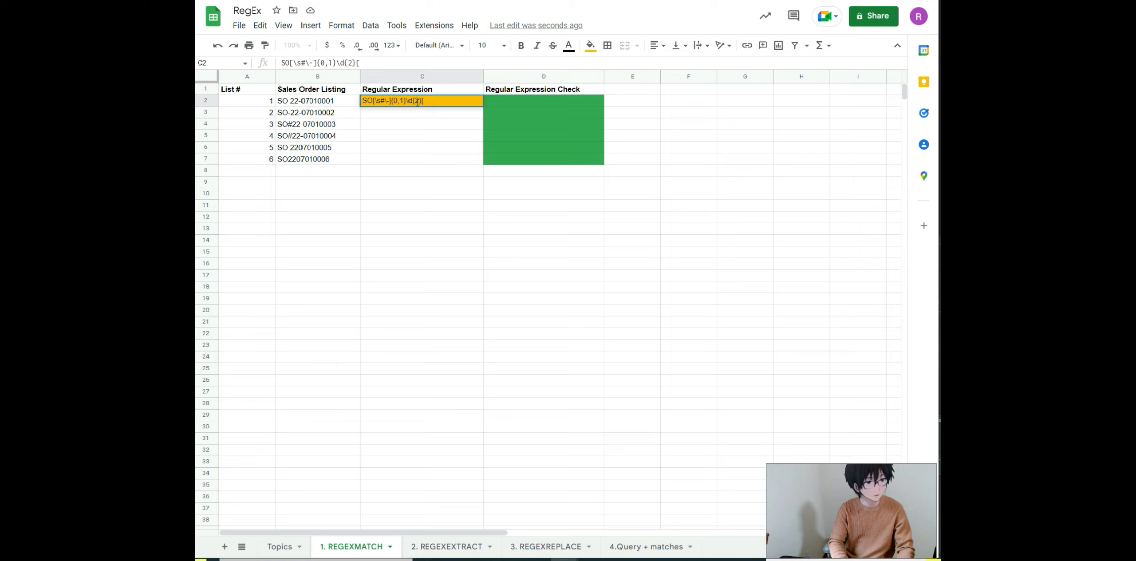
text(\s)
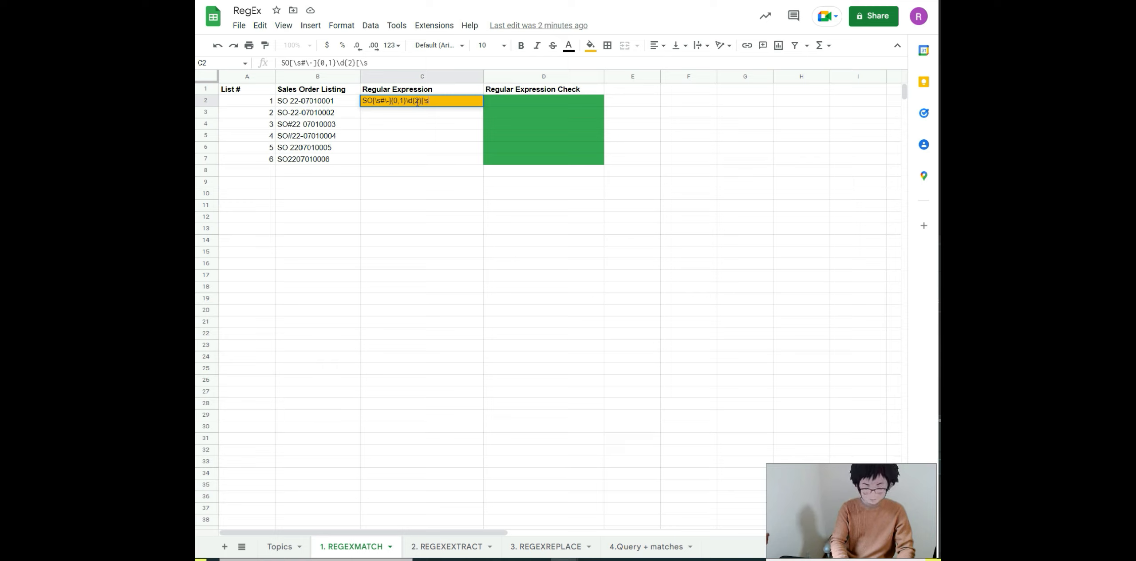
text(-]{0,1)
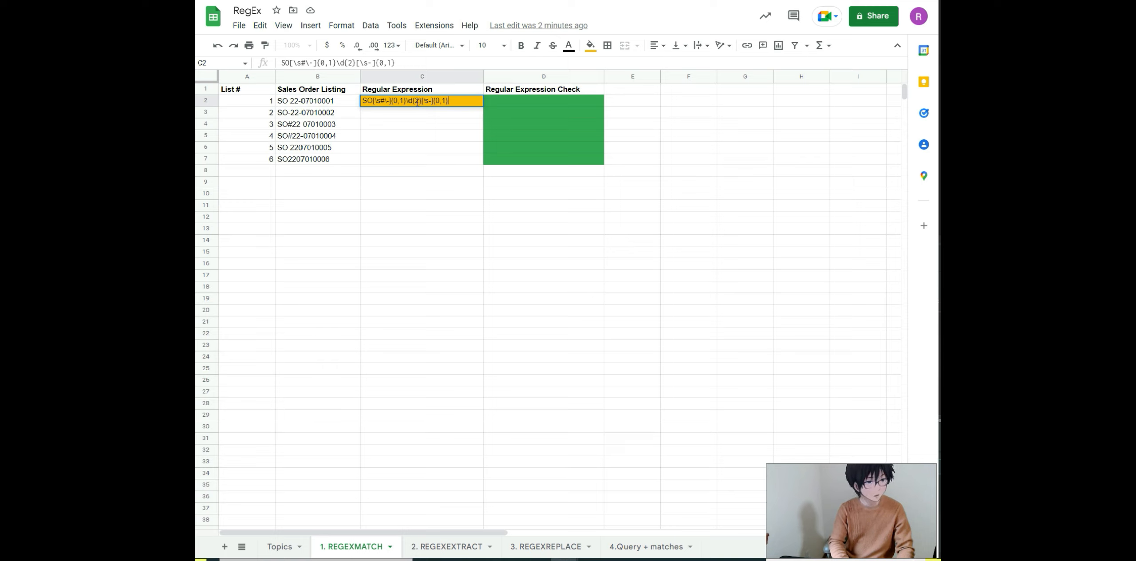
text(\d)
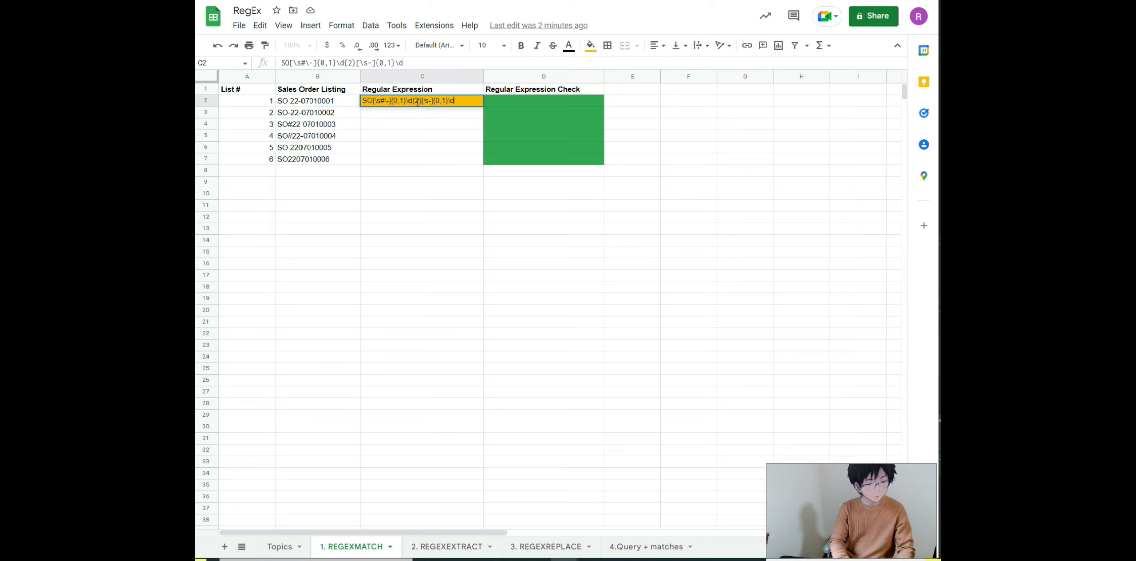
text({)
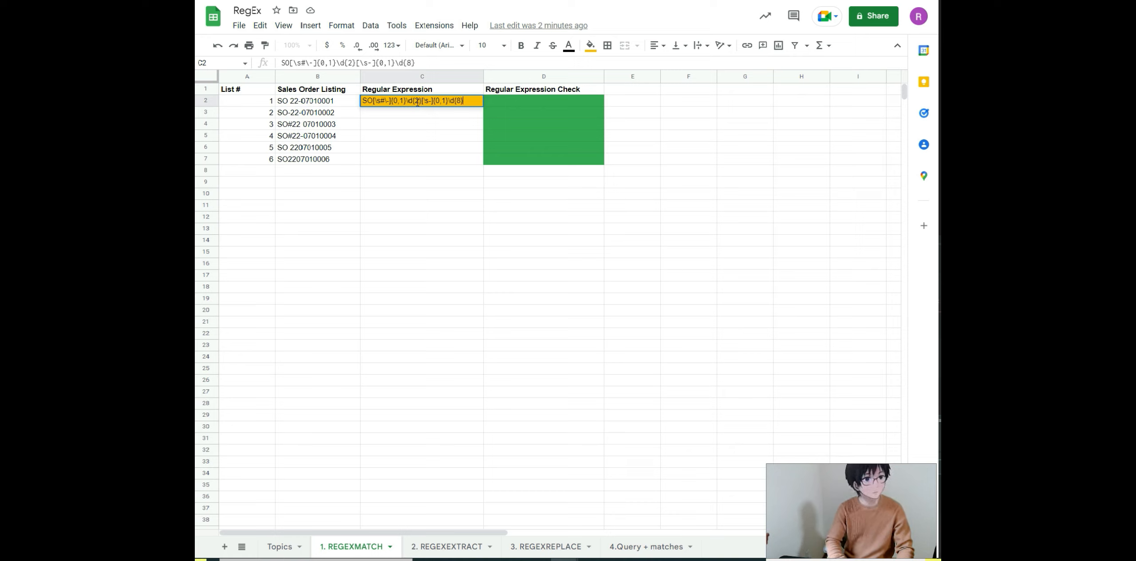
text(8})
key(Return)
Step: Enter =REGEXMATCH(B2,$C$2) in D2 and fill the formula down to D7
click(417, 103)
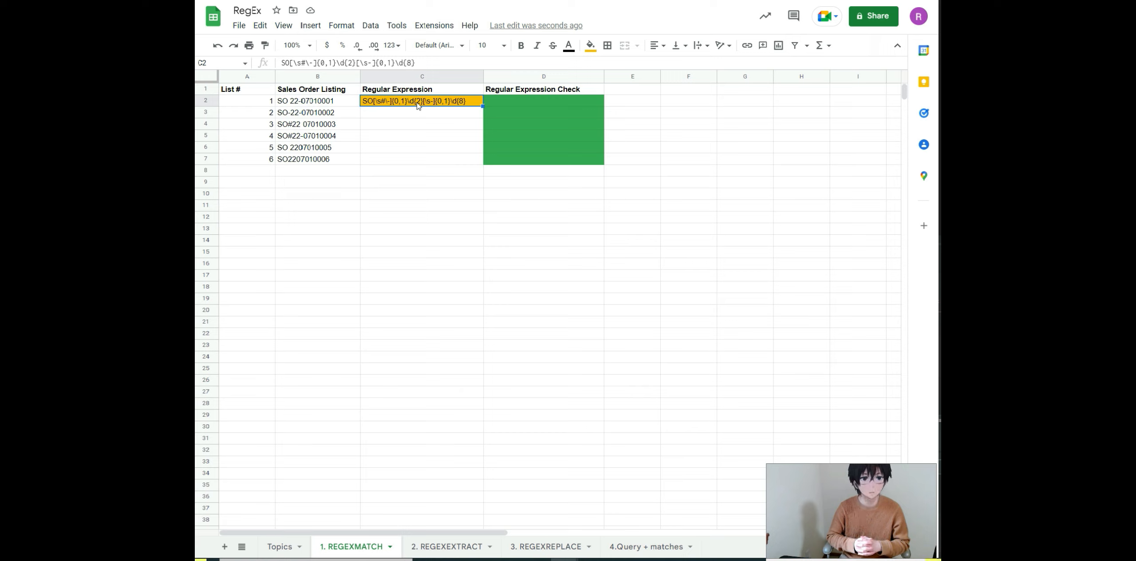
key(Right)
text(=REGEXMATCH()
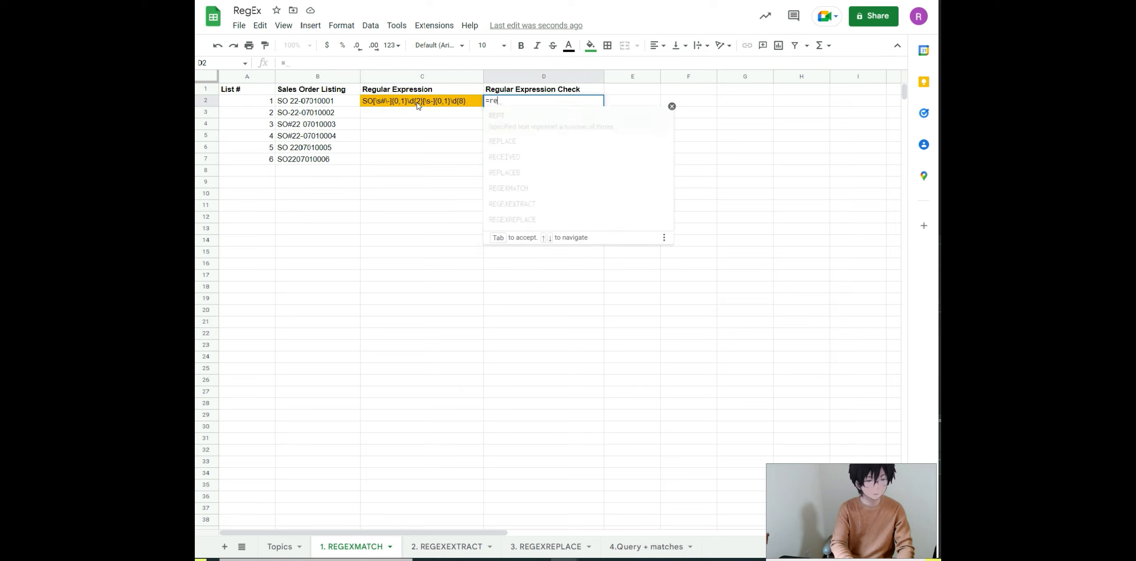
key(Left)
key(Left)
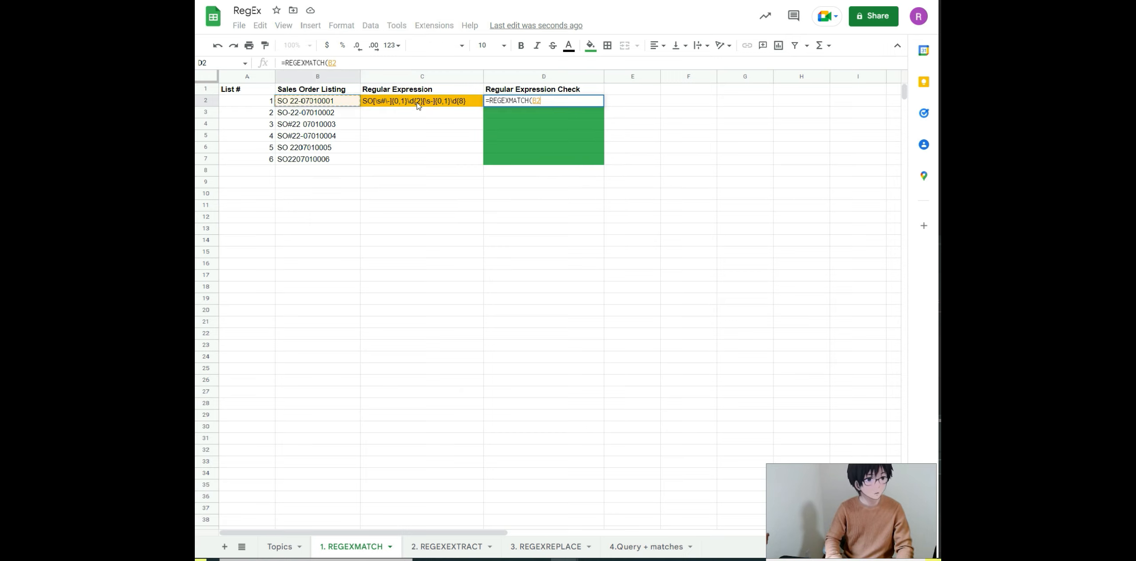
text(,)
key(Left)
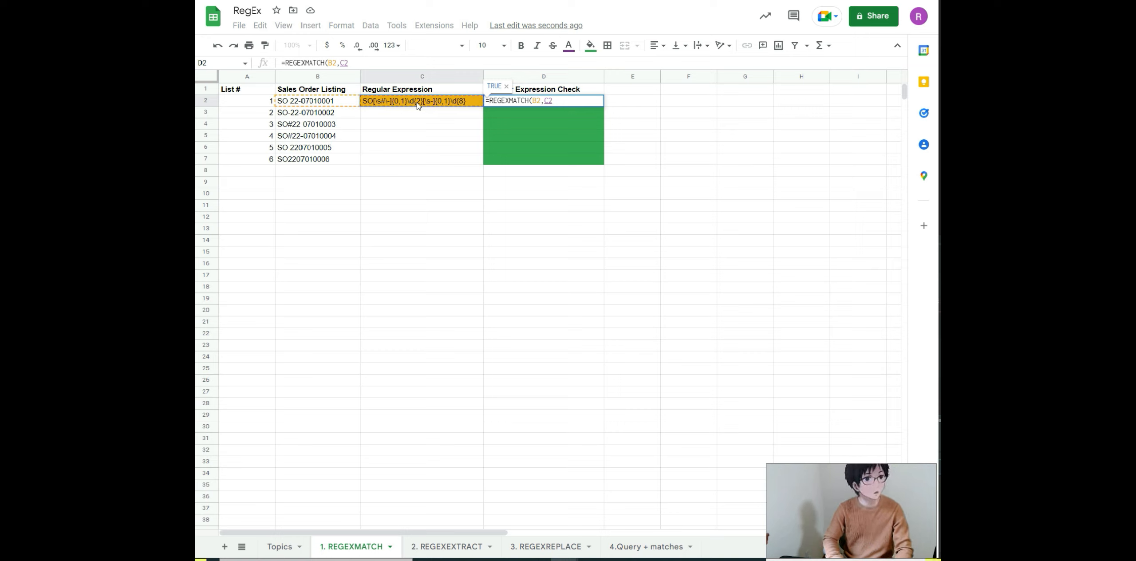
key(F4)
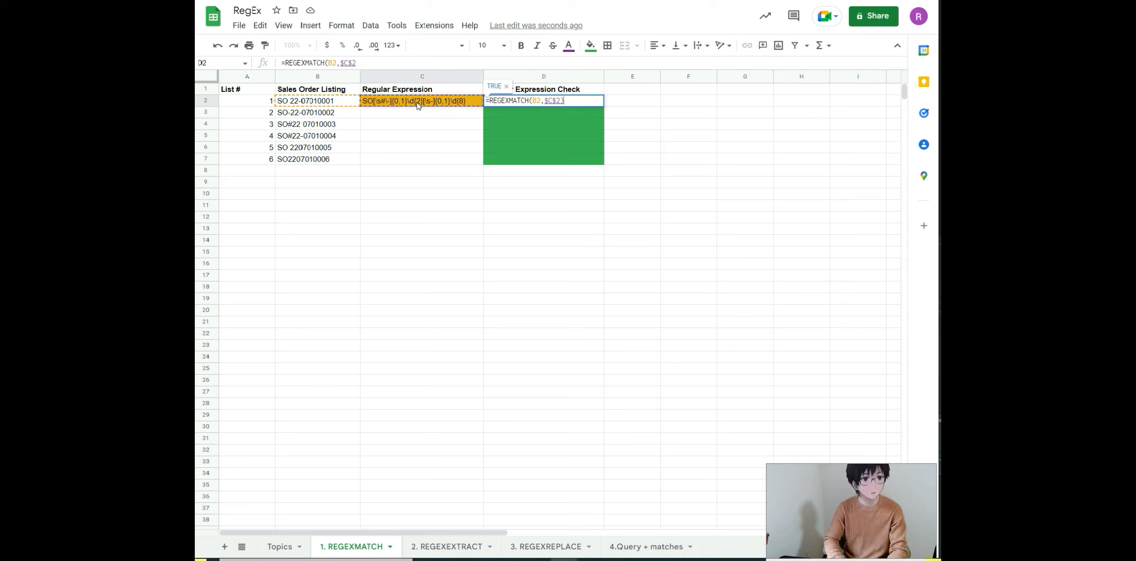
text())
key(Return)
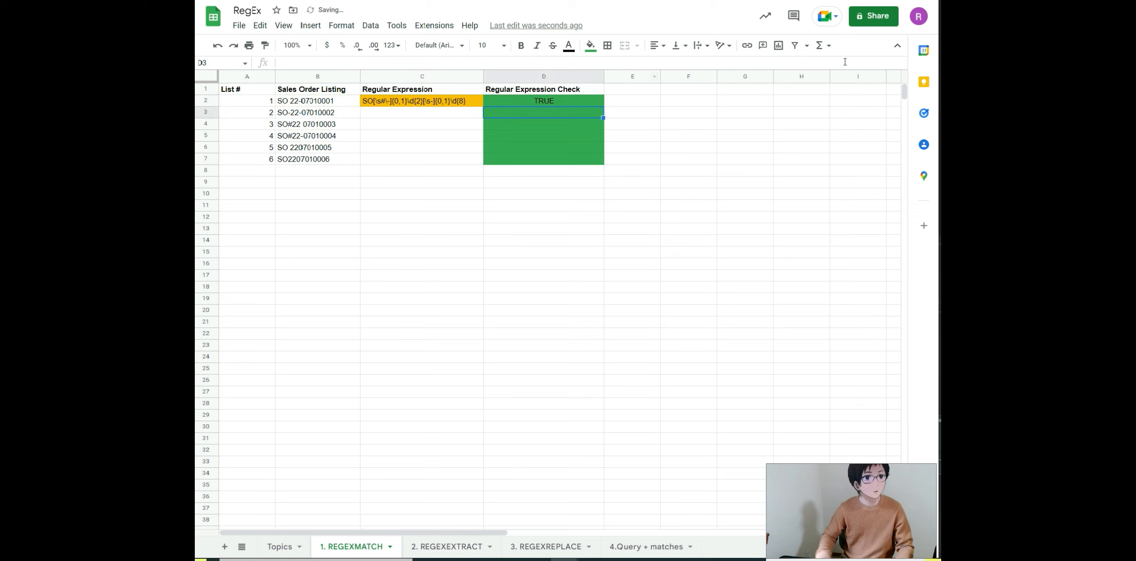
click(576, 100)
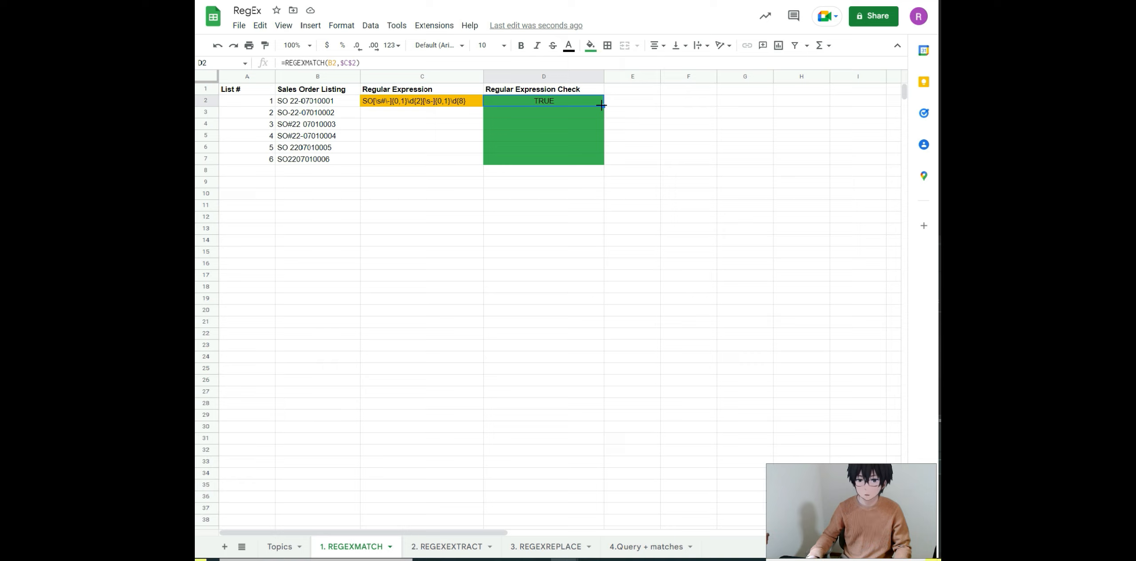
drag(602, 105, 595, 164)
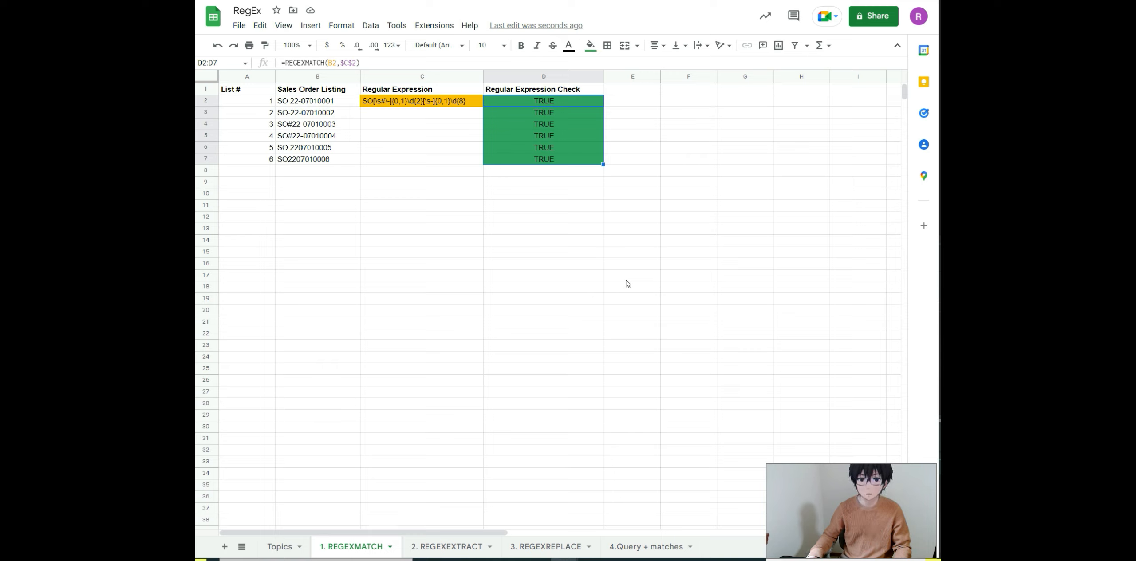
Step: Add list number 7 in row 8 with a copy of the sales order above, changing its prefix to lowercase so and its last digit to 7
click(271, 173)
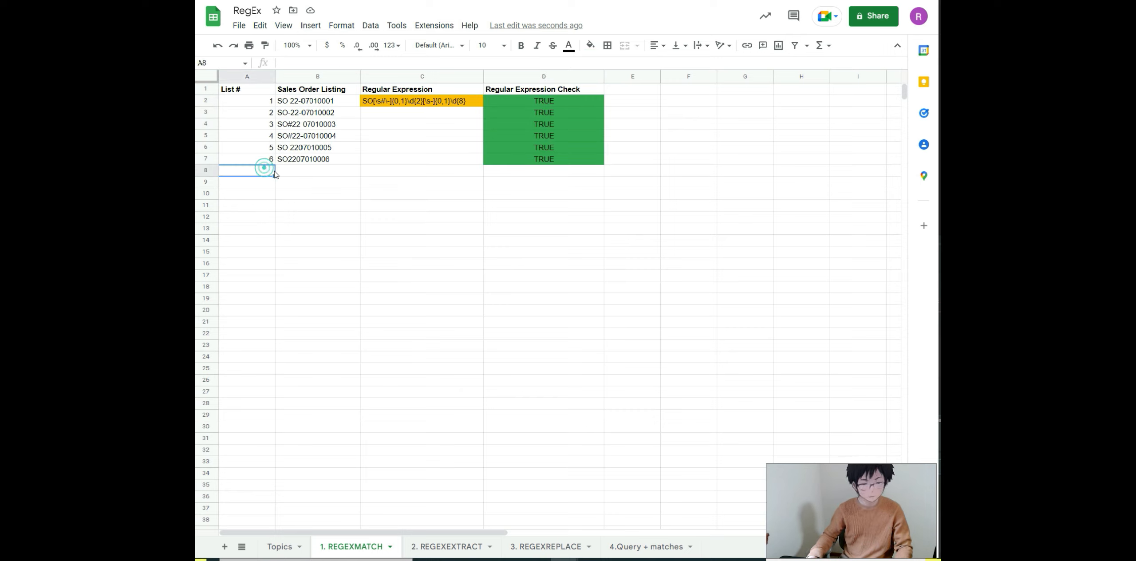
text(7)
key(Tab)
key(ctrl+d)
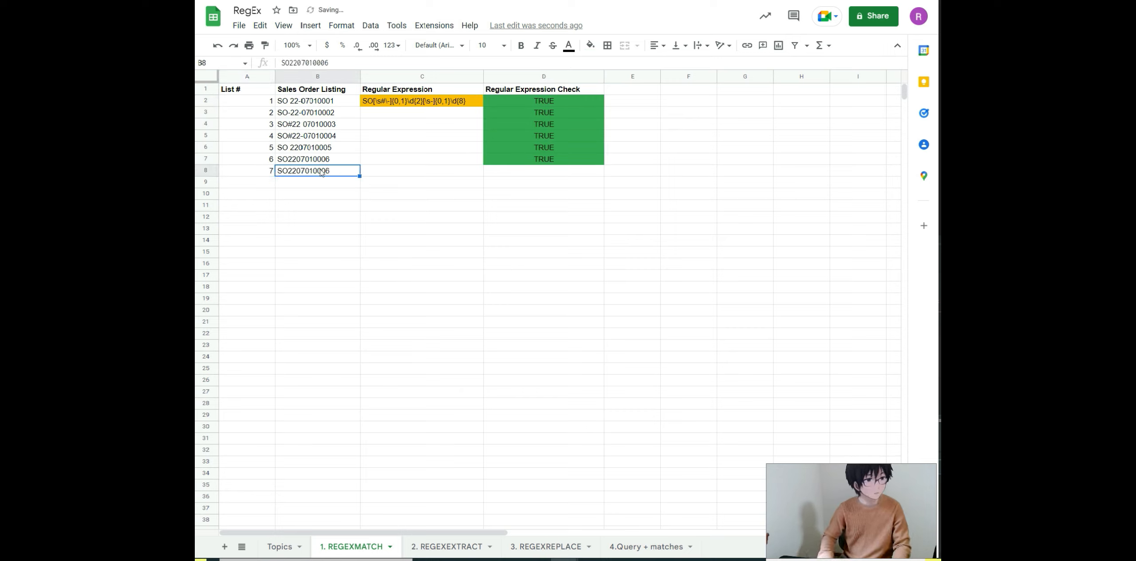
click(290, 61)
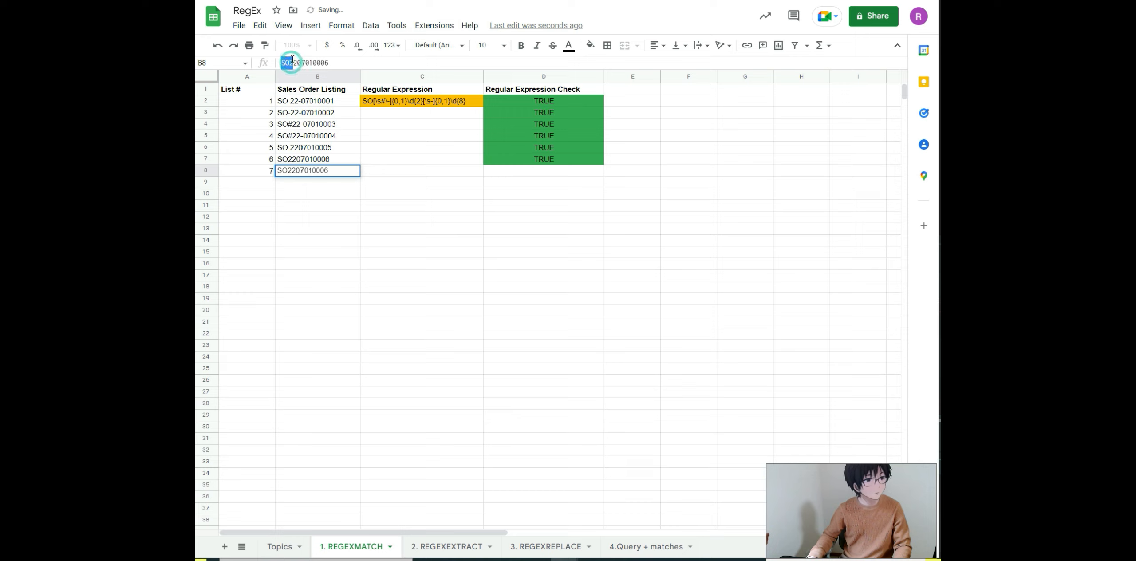
key(BackSpace)
key(BackSpace)
text(so)
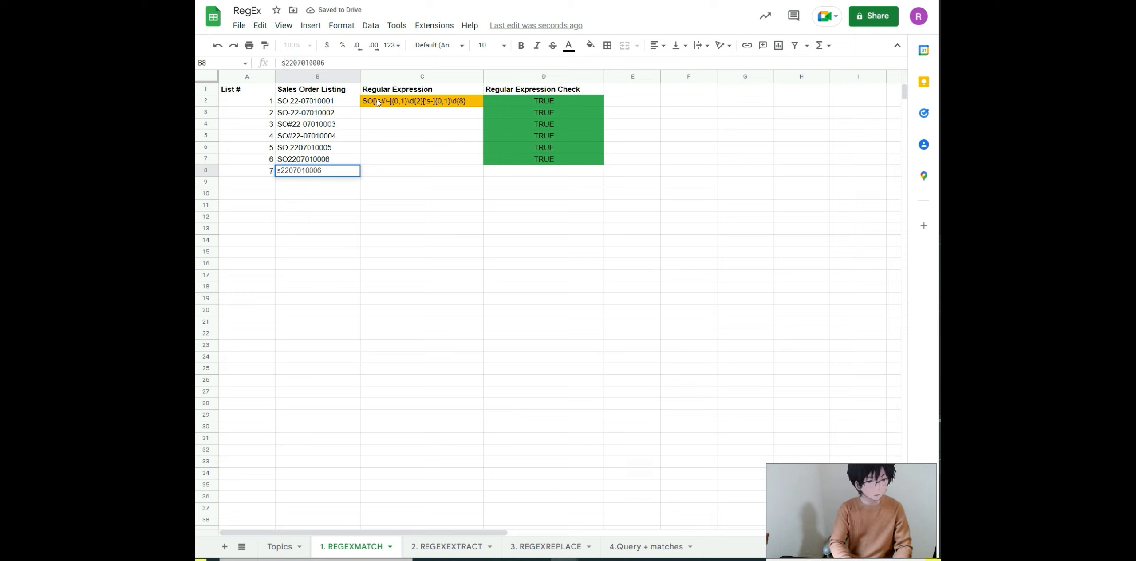
click(340, 64)
key(BackSpace)
text(7)
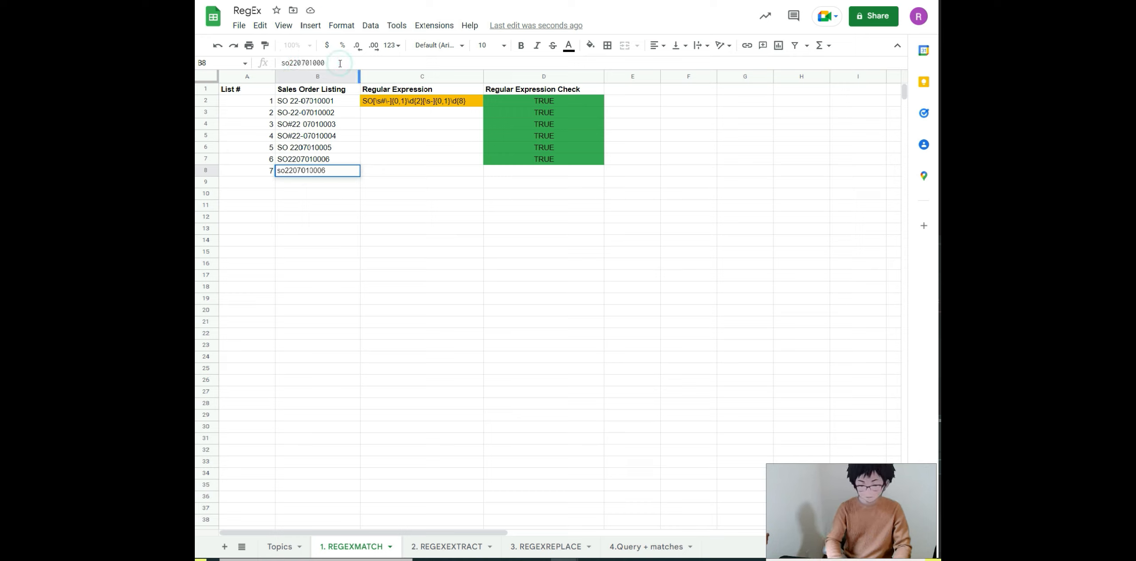
key(Tab)
Step: Extend the REGEXMATCH check formula from D7 down to D8 for the added sales order
click(556, 171)
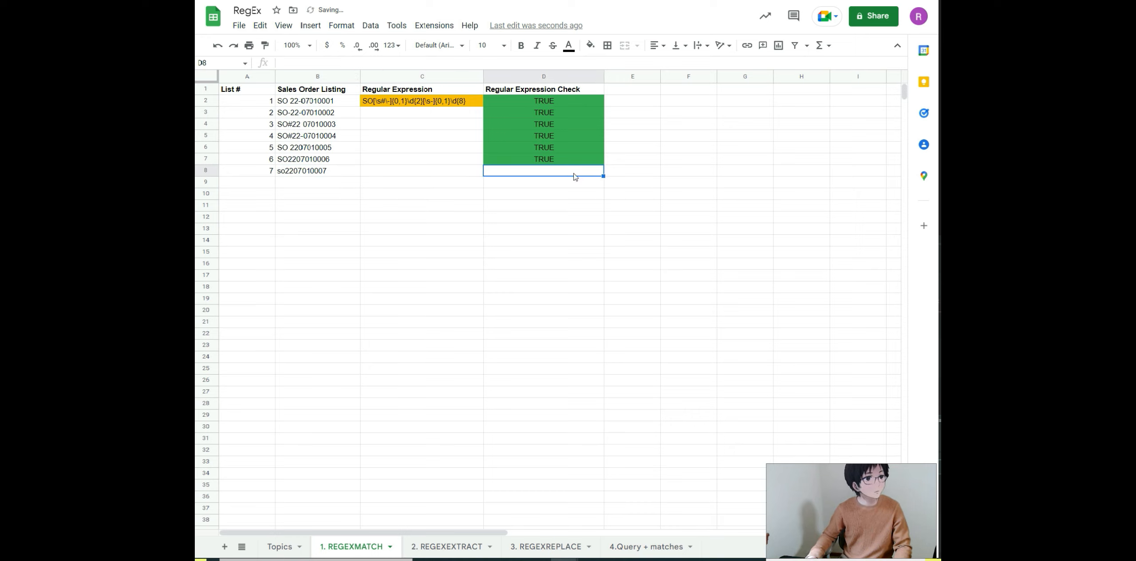
click(579, 160)
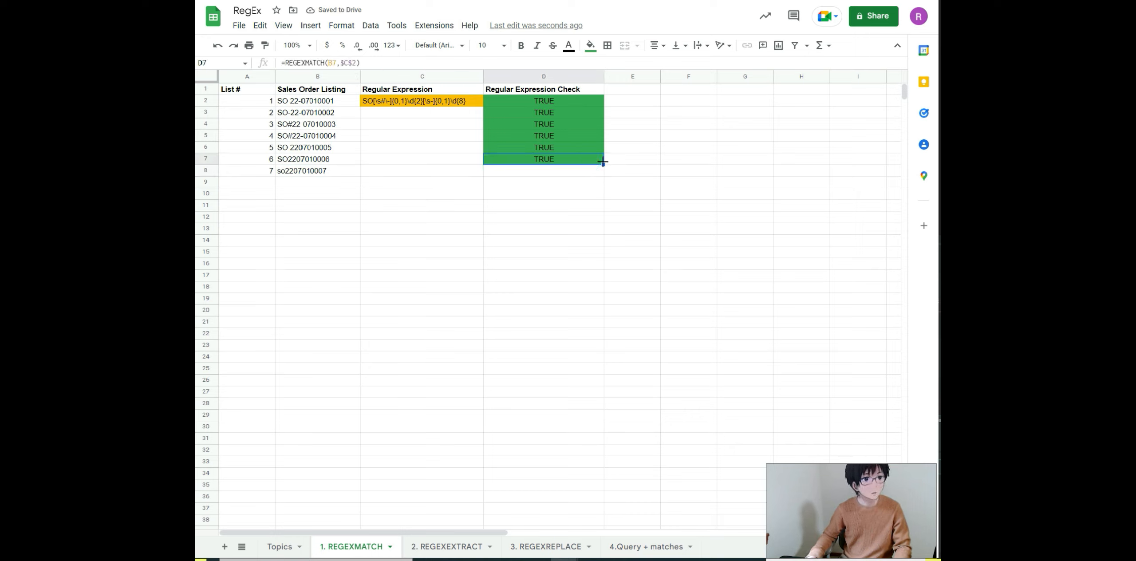
drag(603, 164, 597, 177)
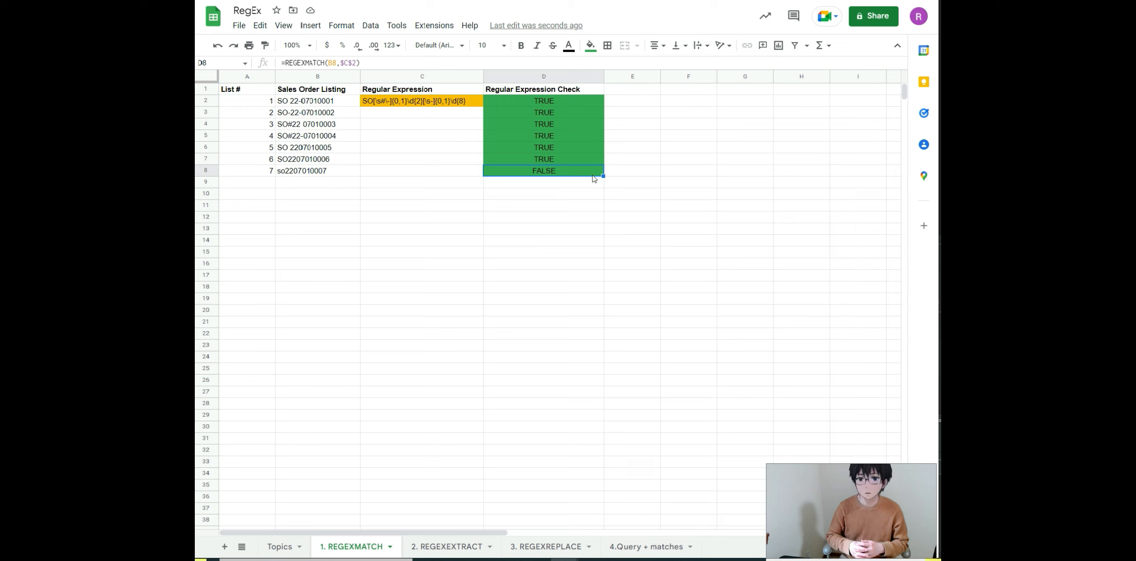
Step: Add the case-insensitive flag (?i) at the start of the regular expression in C2 of the REGEXMATCH sheet
click(375, 105)
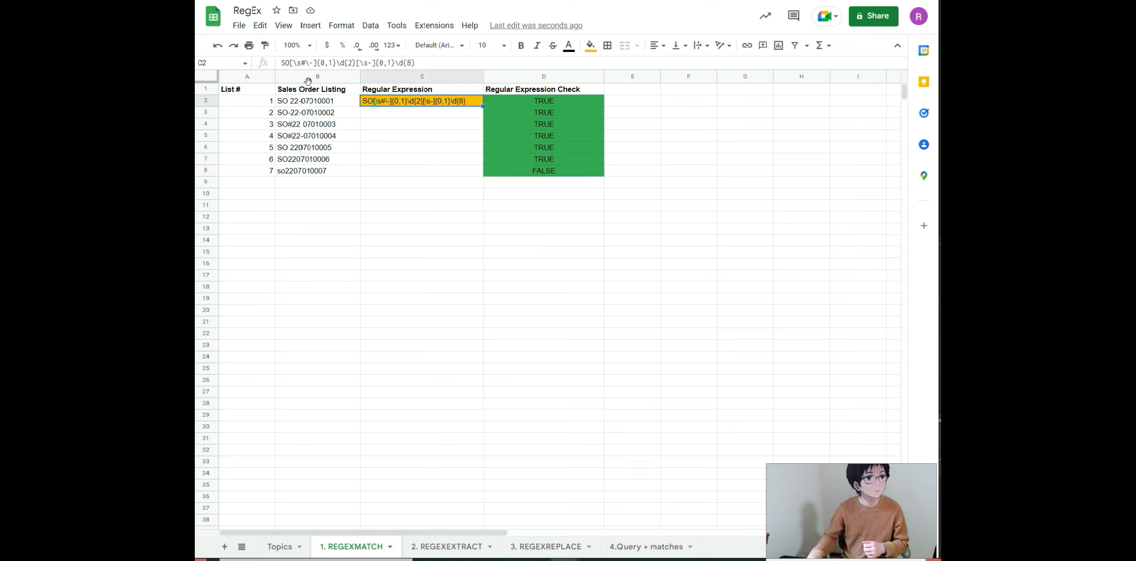
click(281, 64)
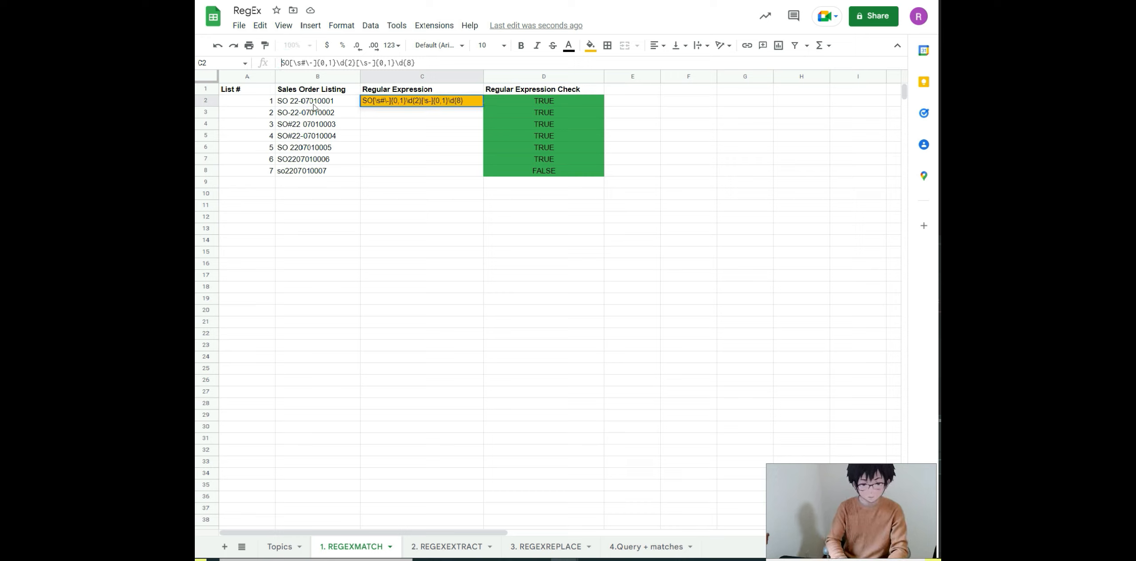
text(())
key(Left)
text(?)
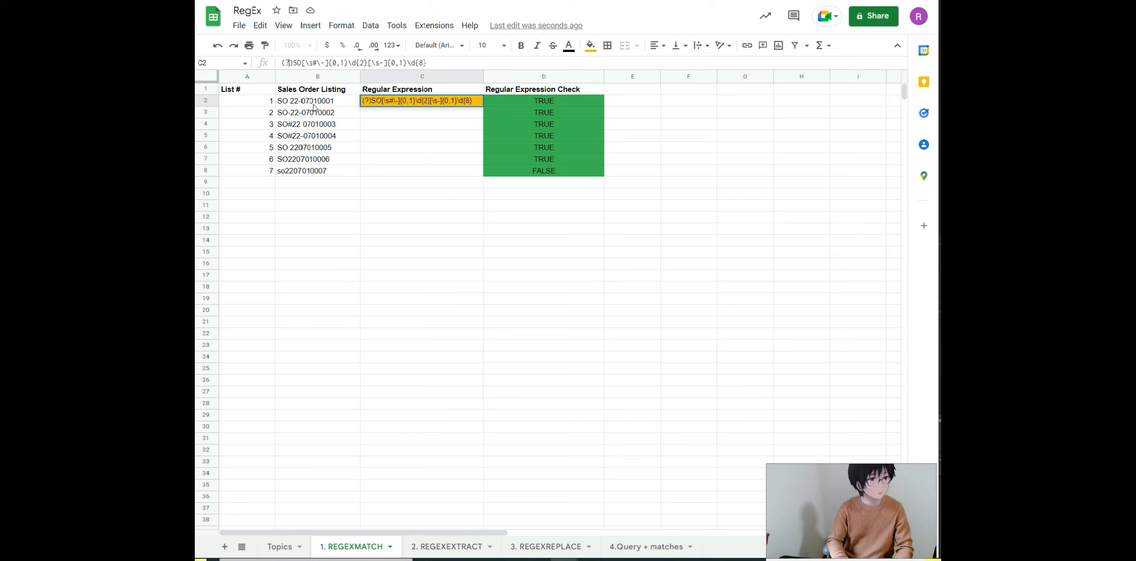
text(i)
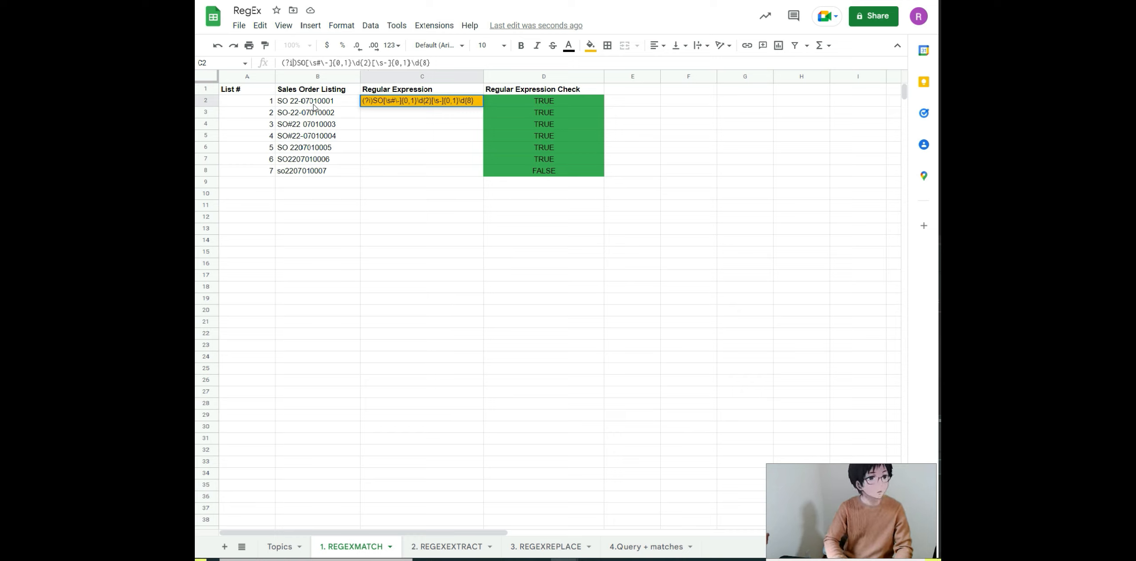
key(Return)
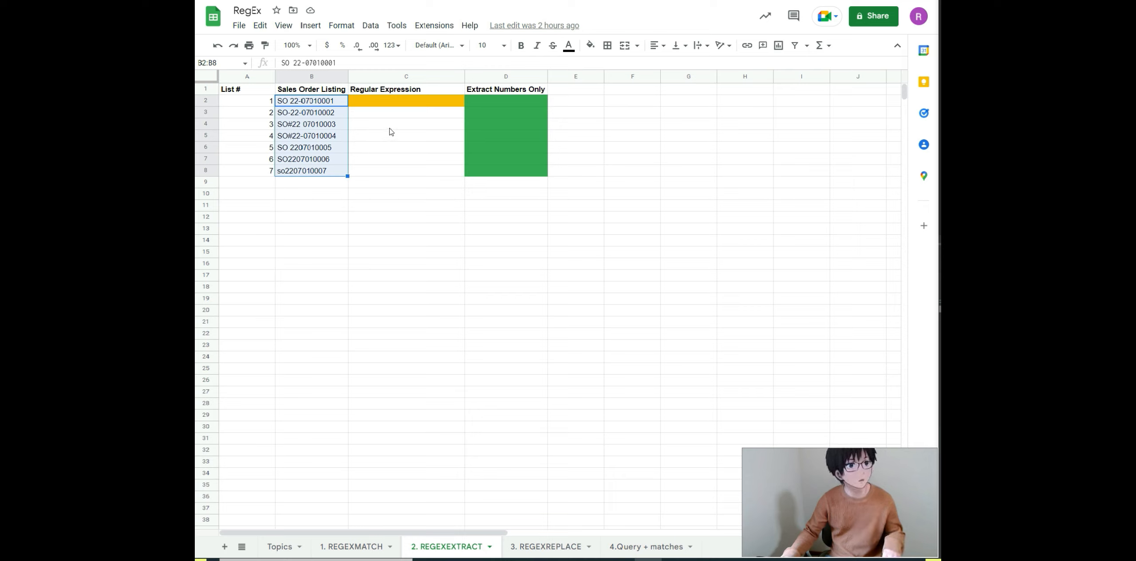
Step: Enter the regular expression [0-9]{2}(?:[\s-]{0,1})([0-9]{8}) in C2 of the REGEXEXTRACT sheet
click(424, 94)
click(412, 102)
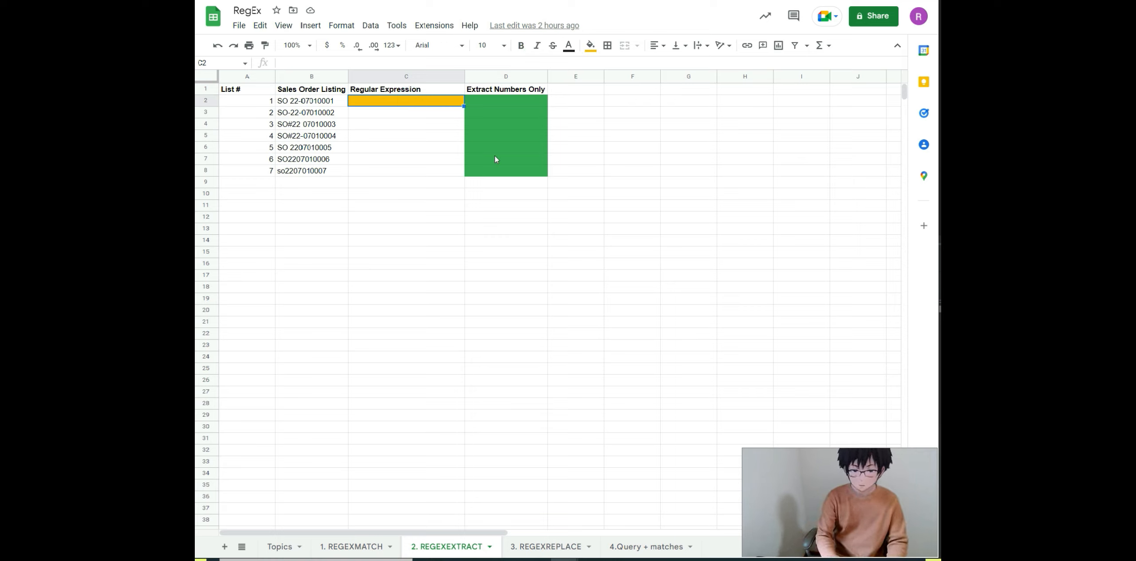
text([0-)
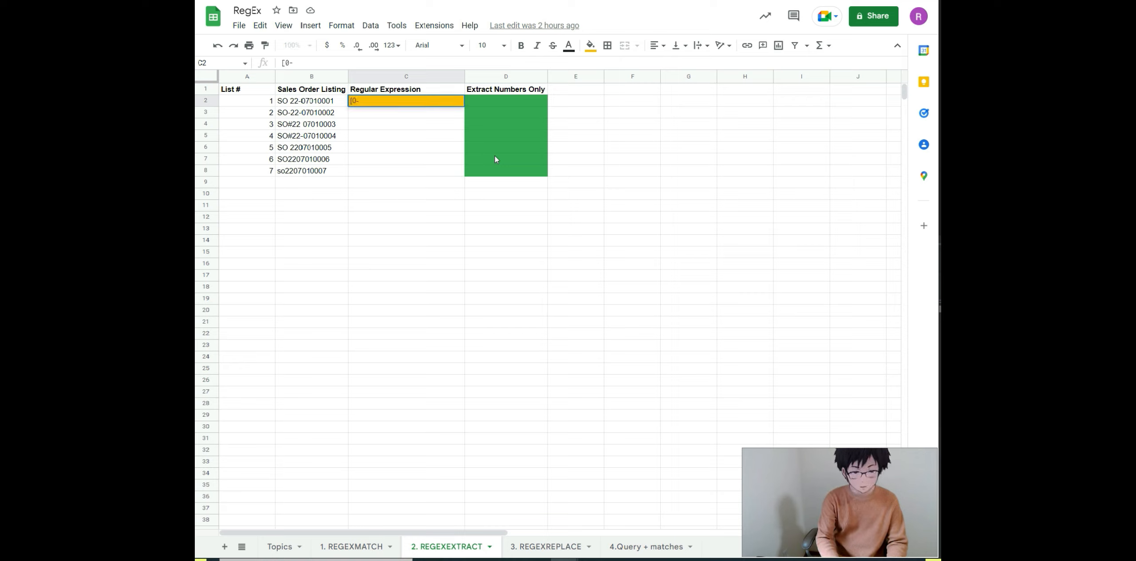
text(9)
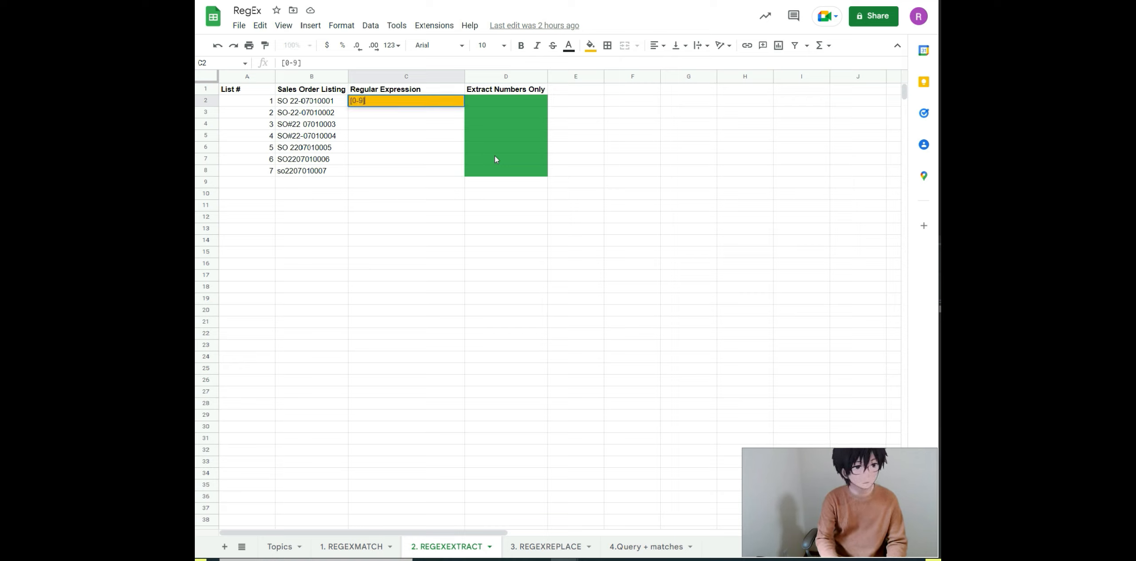
text(])
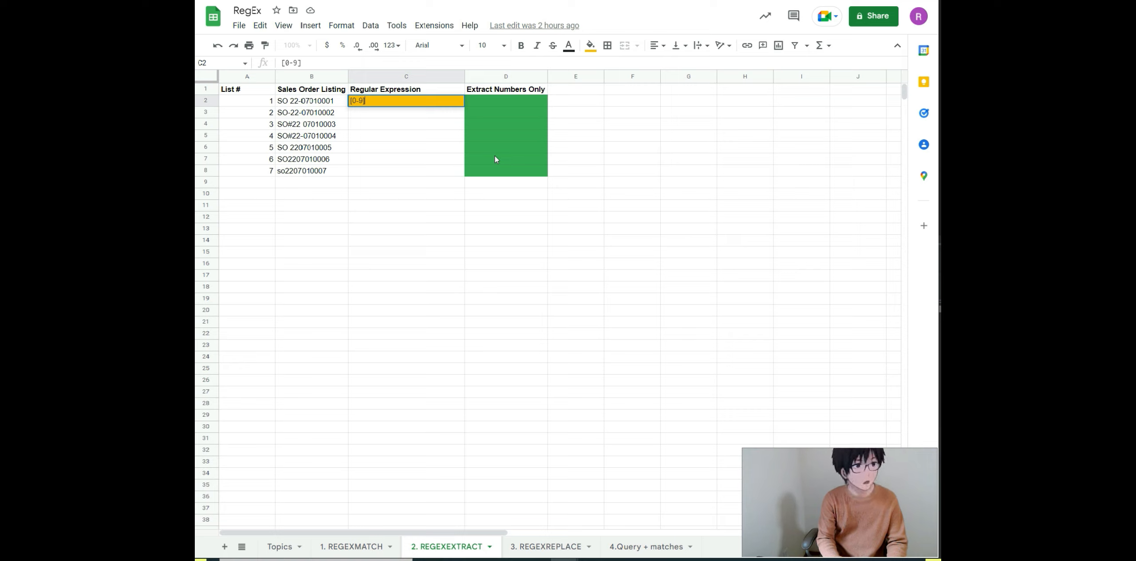
text({2)
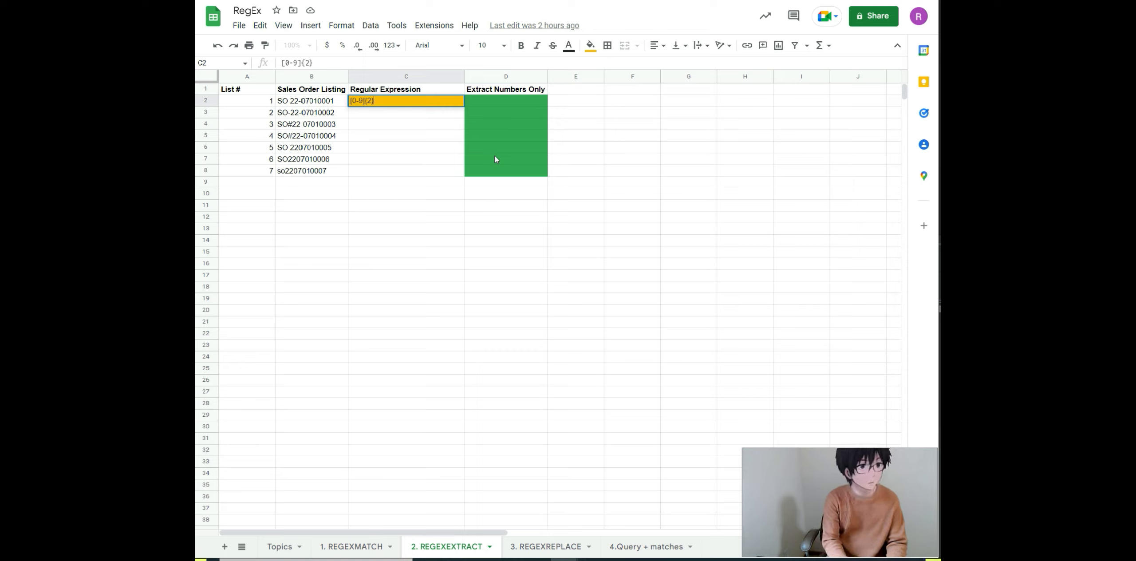
text((?)
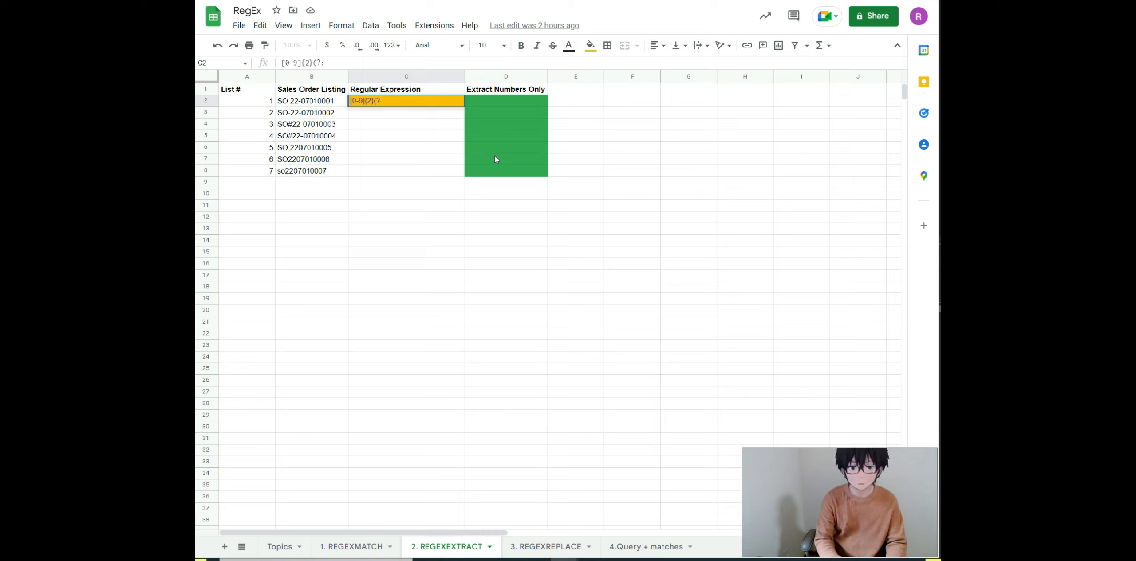
text(:)
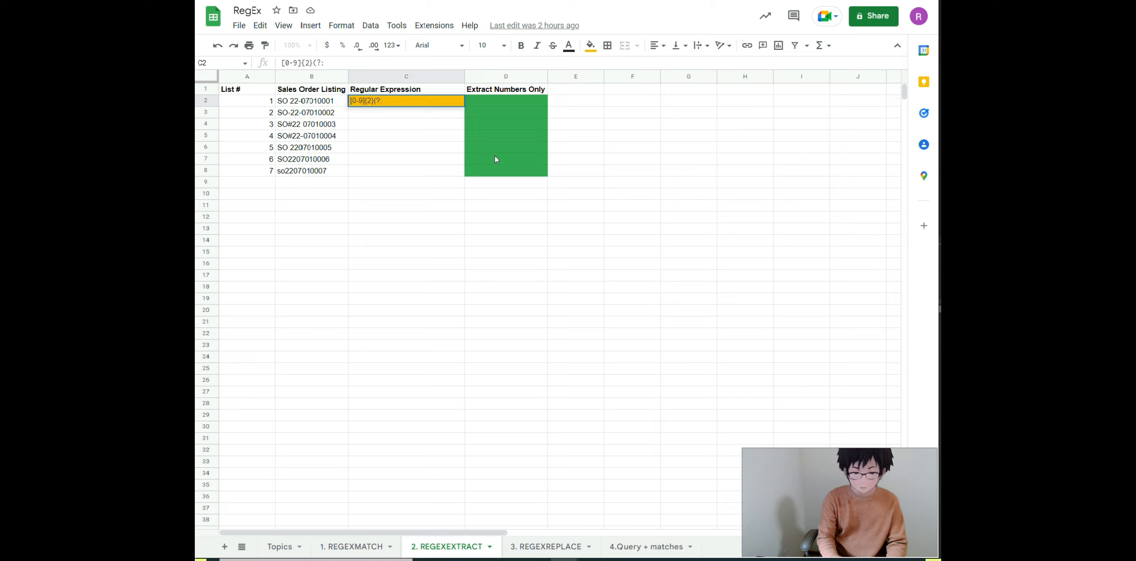
text([\s)
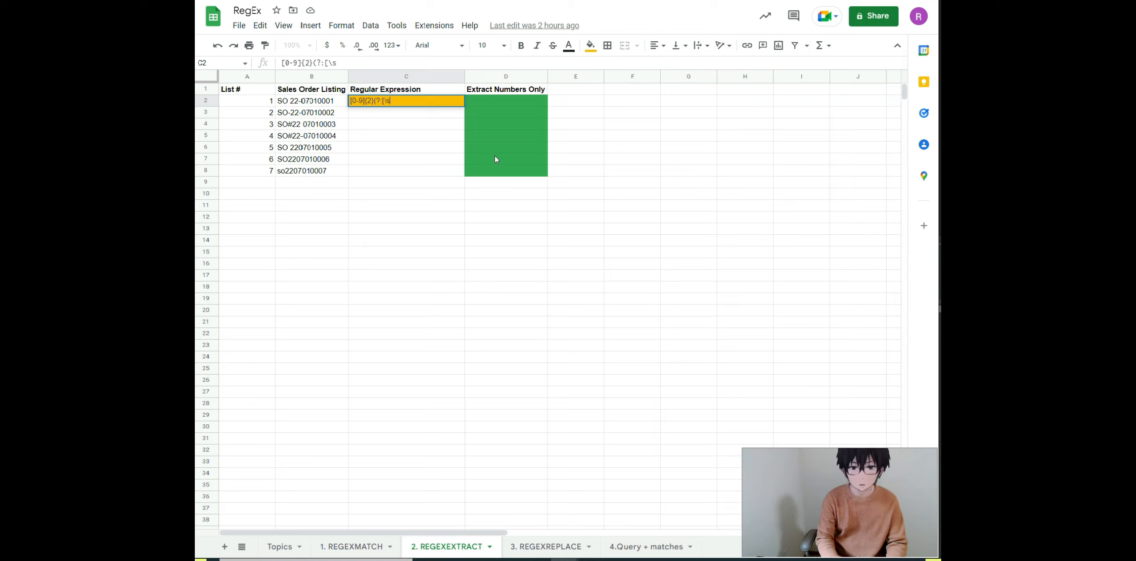
text(-)
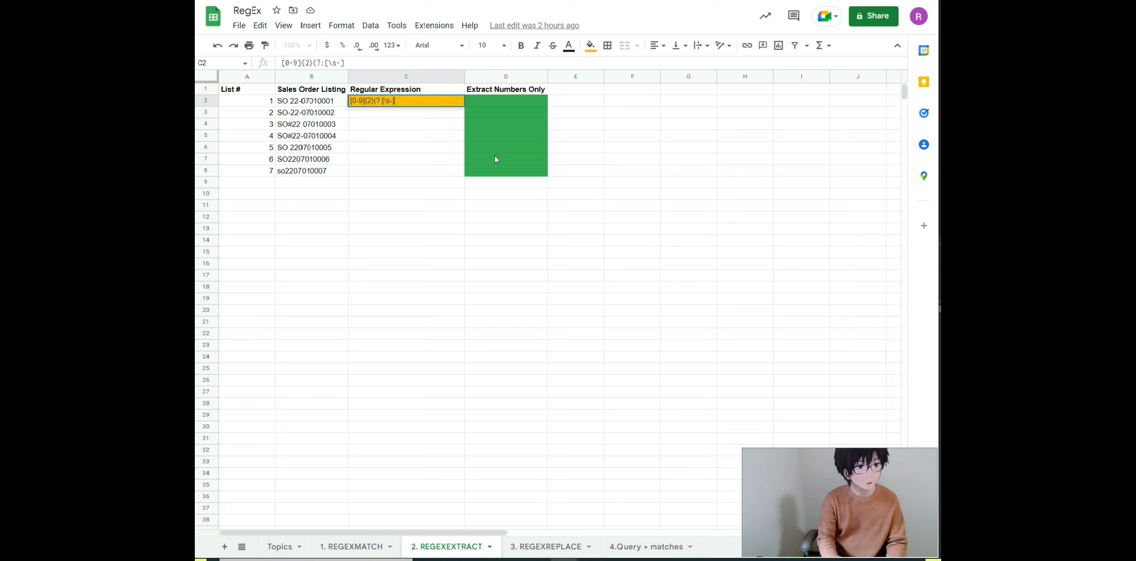
text(]{0,1)
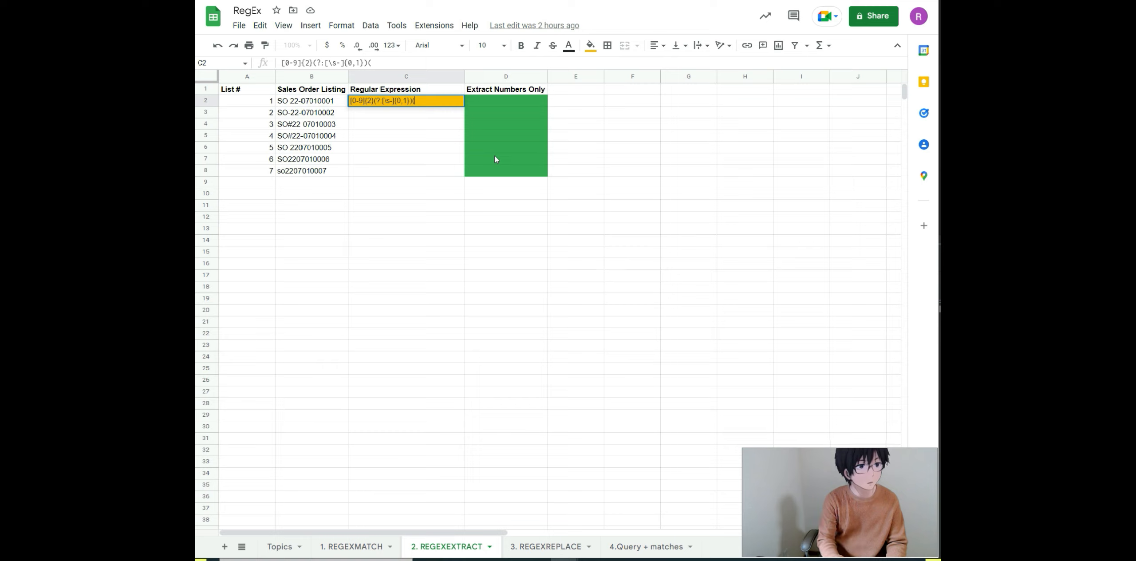
text(()
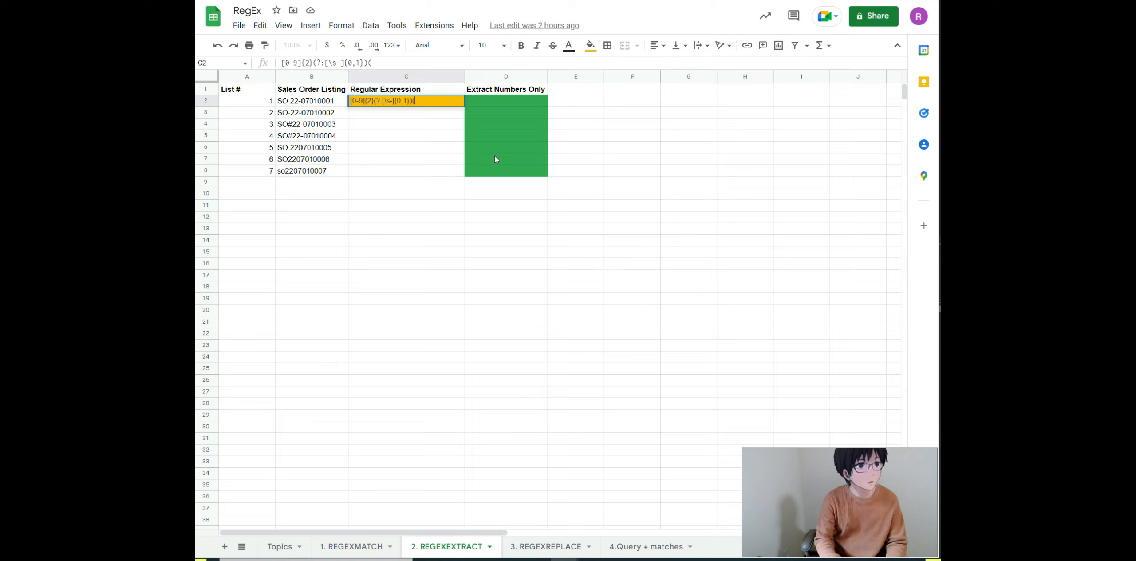
text([)
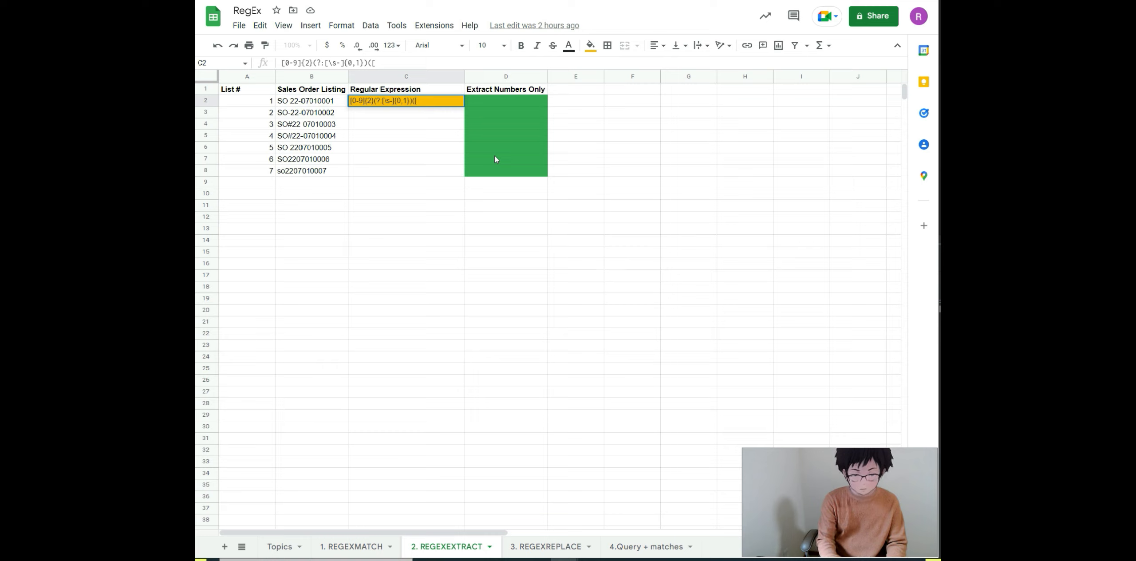
text(0-9)
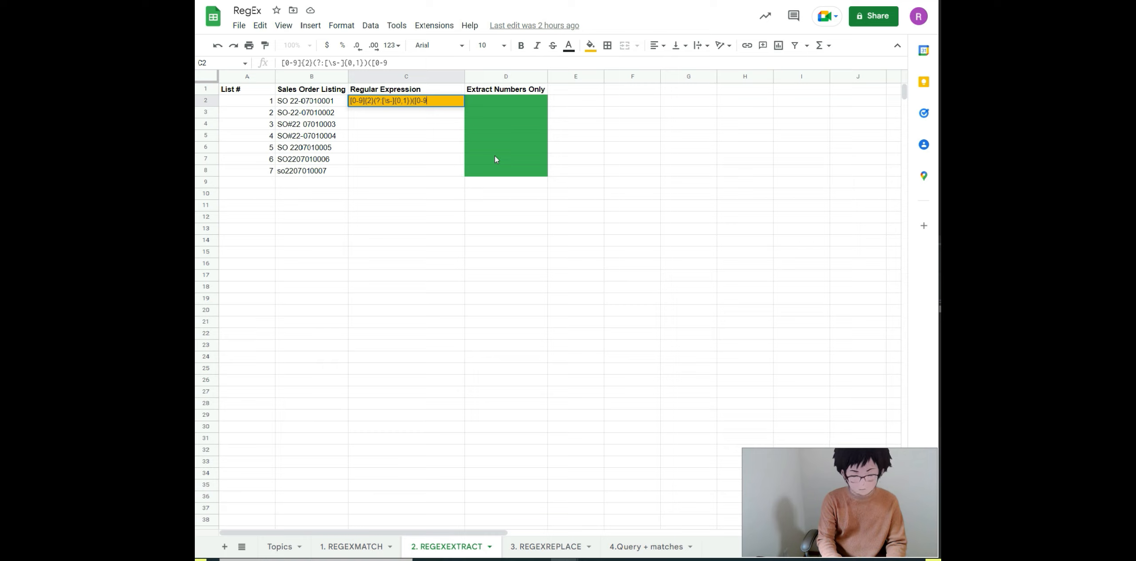
text(])
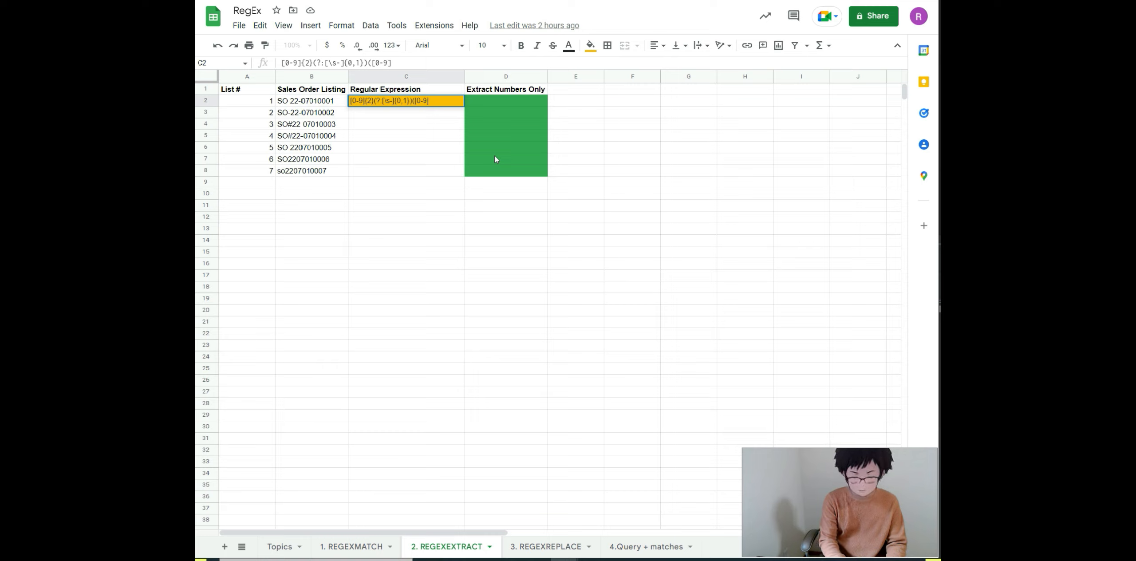
text({8)
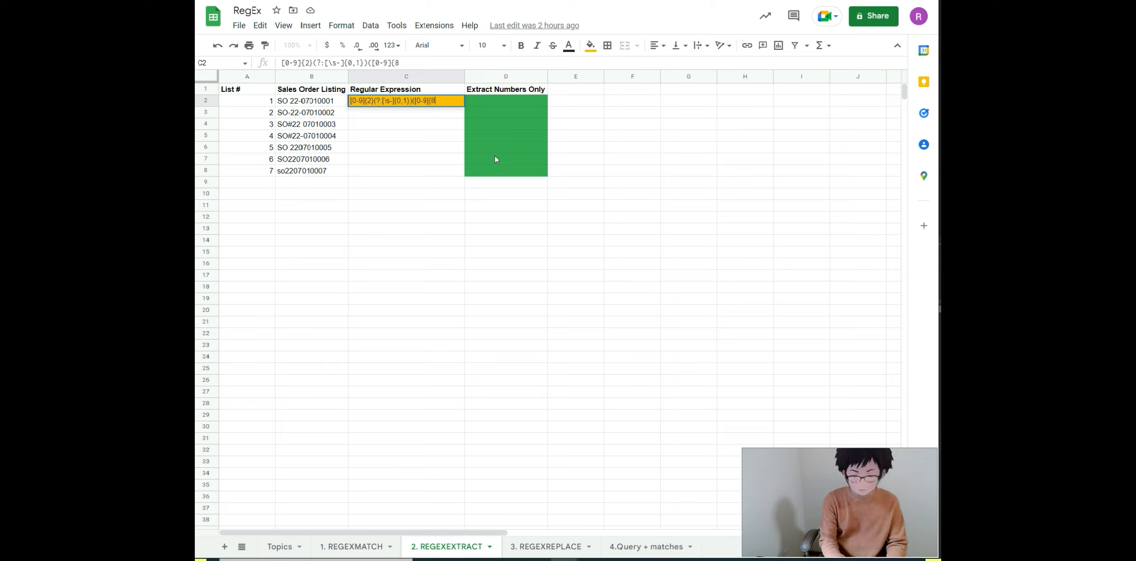
text(})
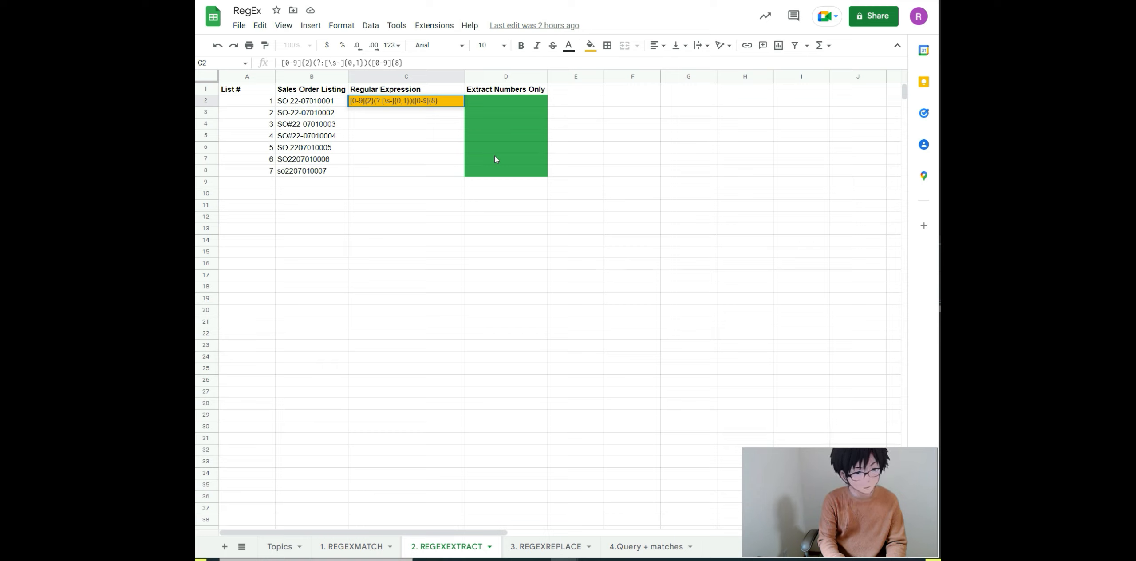
text())
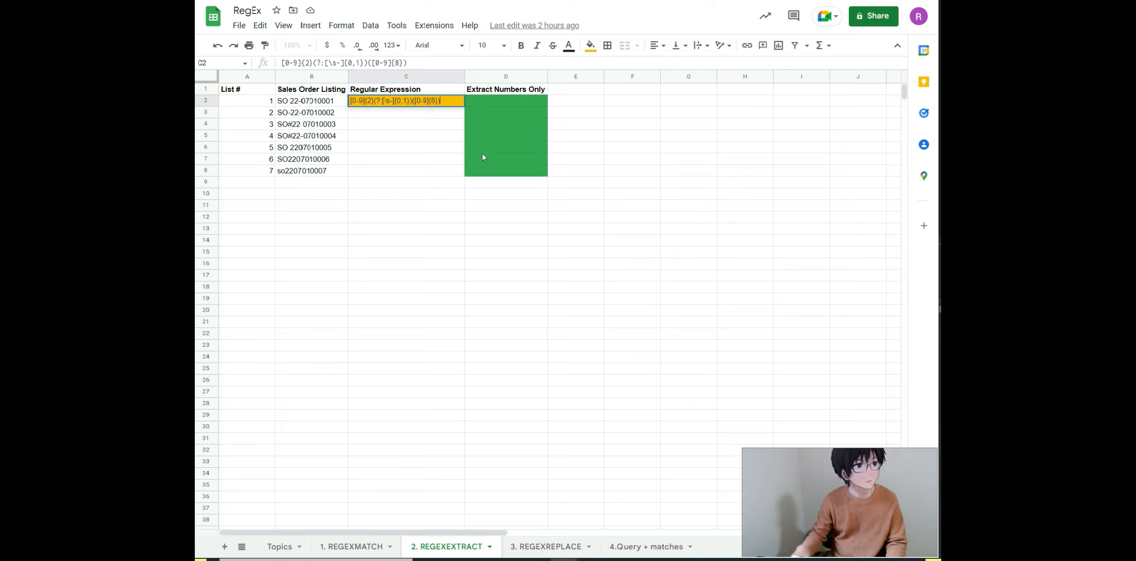
key(Return)
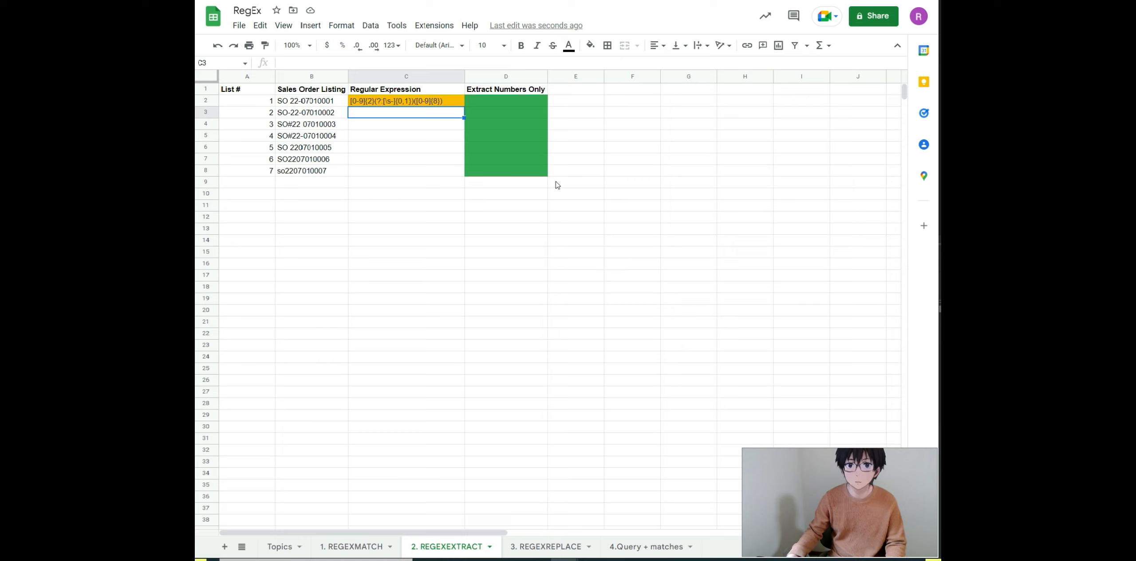
Step: Enter =REGEXMATCH(B2,$C$2) in D2 of the REGEXEXTRACT sheet and fill the formula down to D8
click(491, 102)
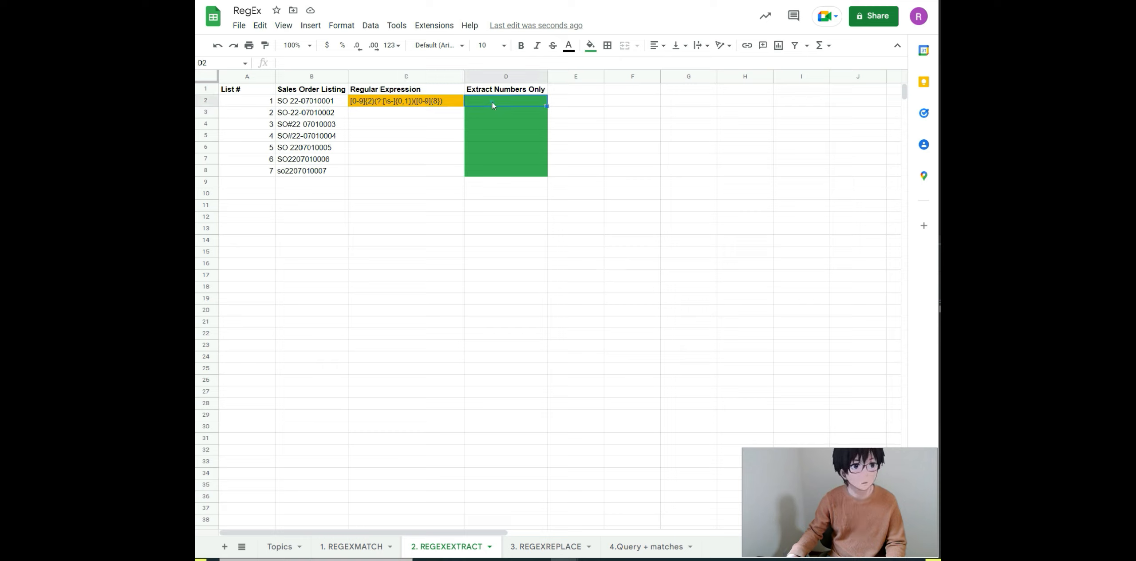
text(=re)
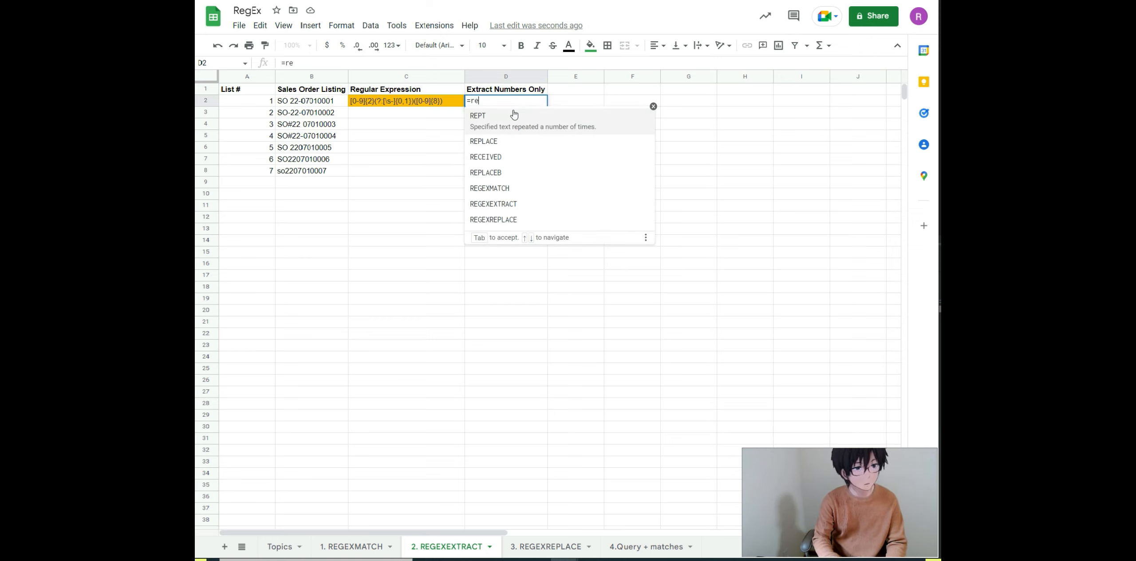
text(gex)
key(Tab)
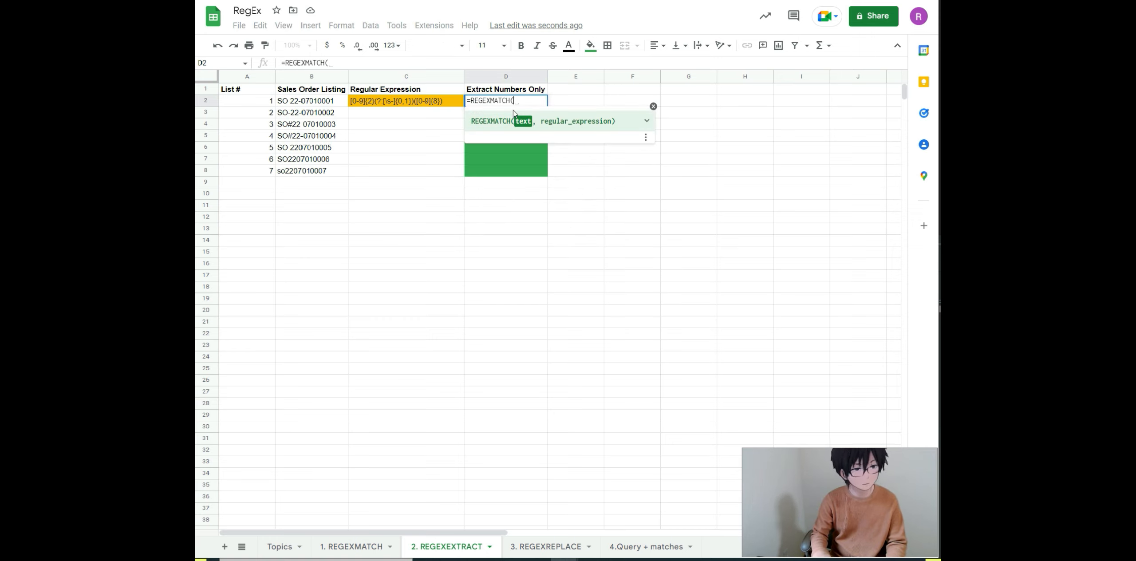
text(B2,C2)
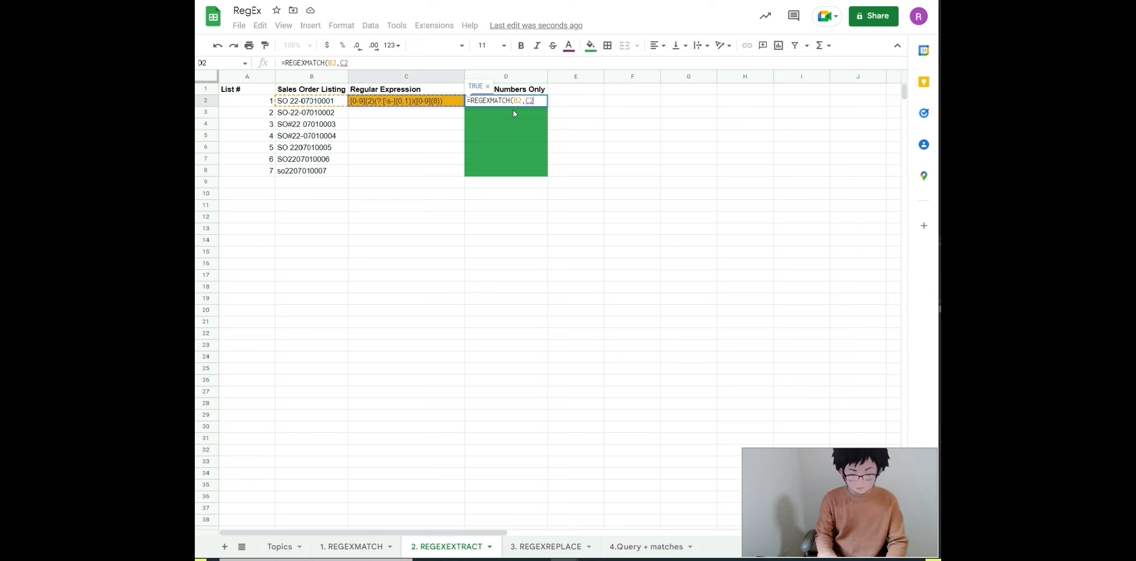
key(F4)
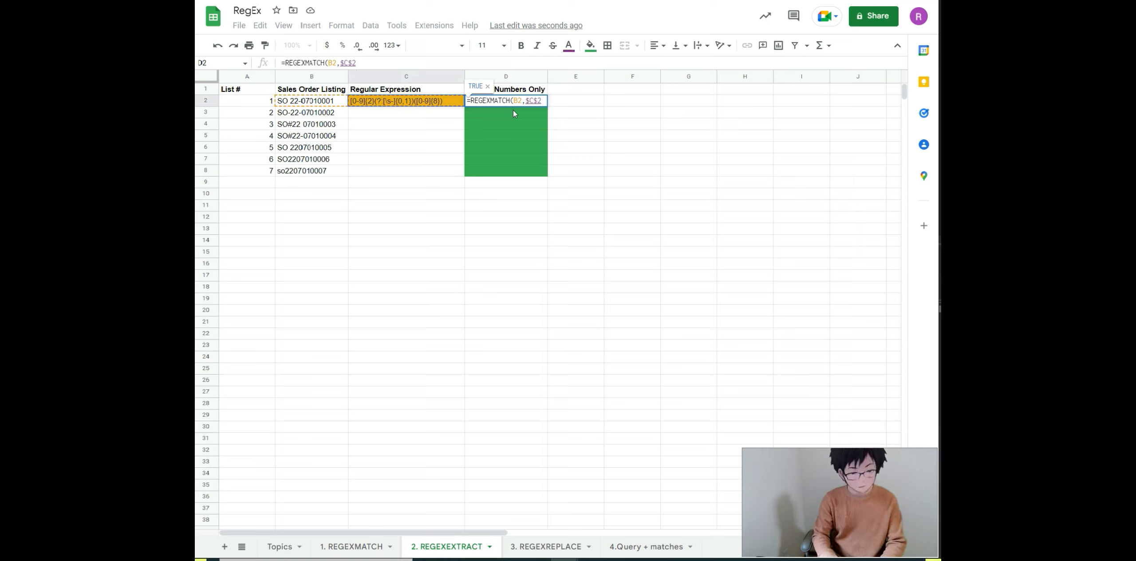
text())
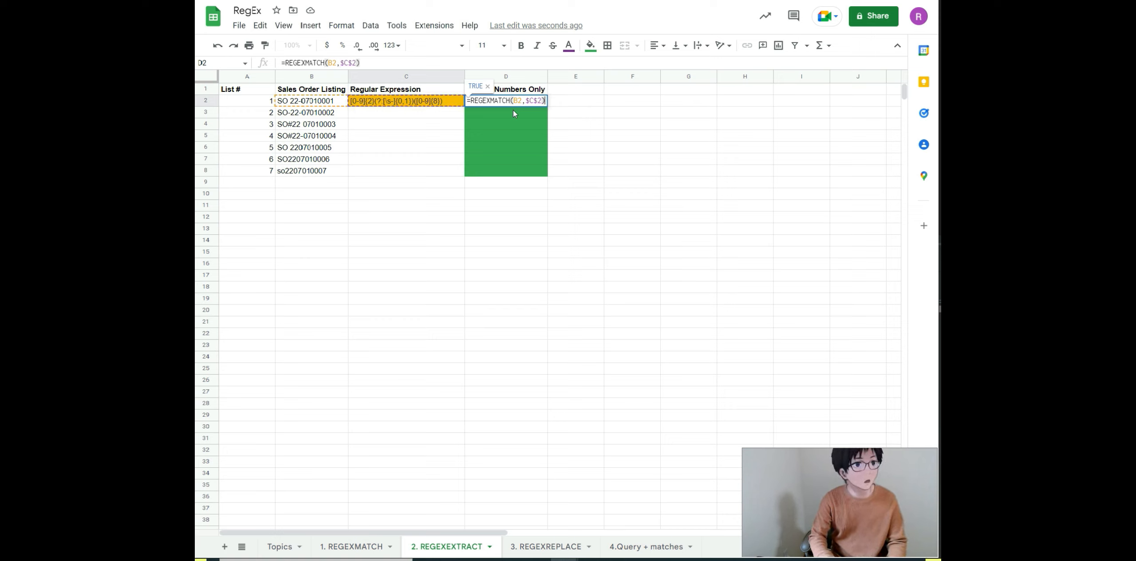
key(Return)
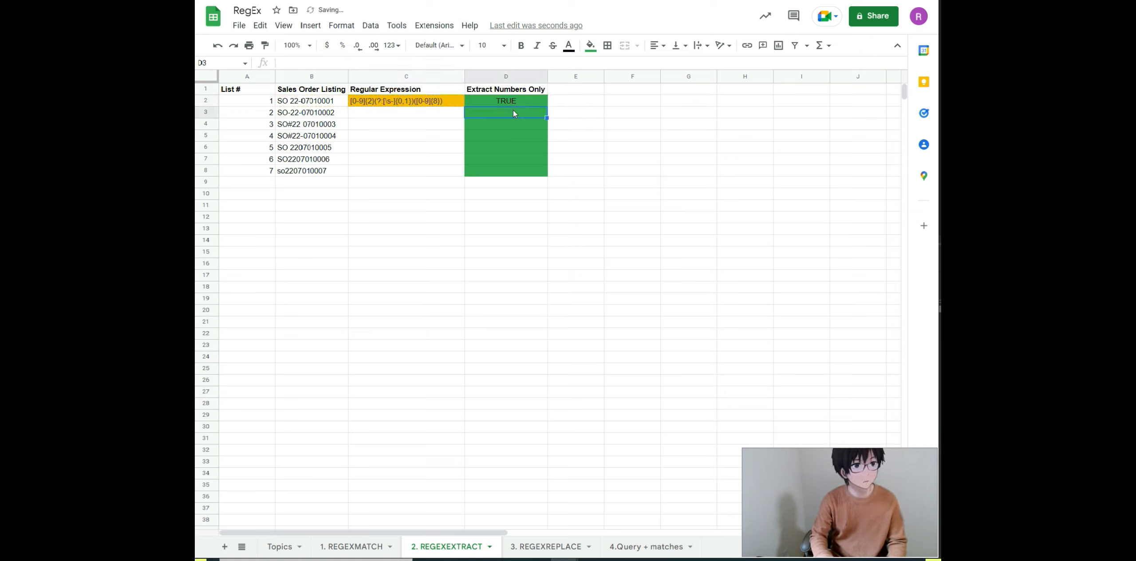
click(517, 95)
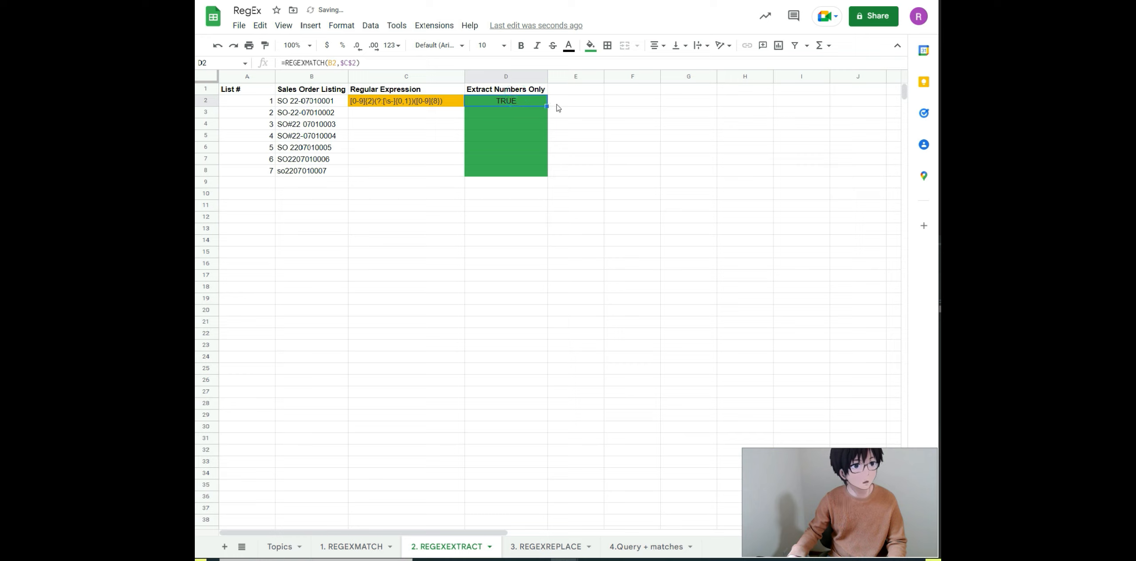
drag(547, 105, 540, 176)
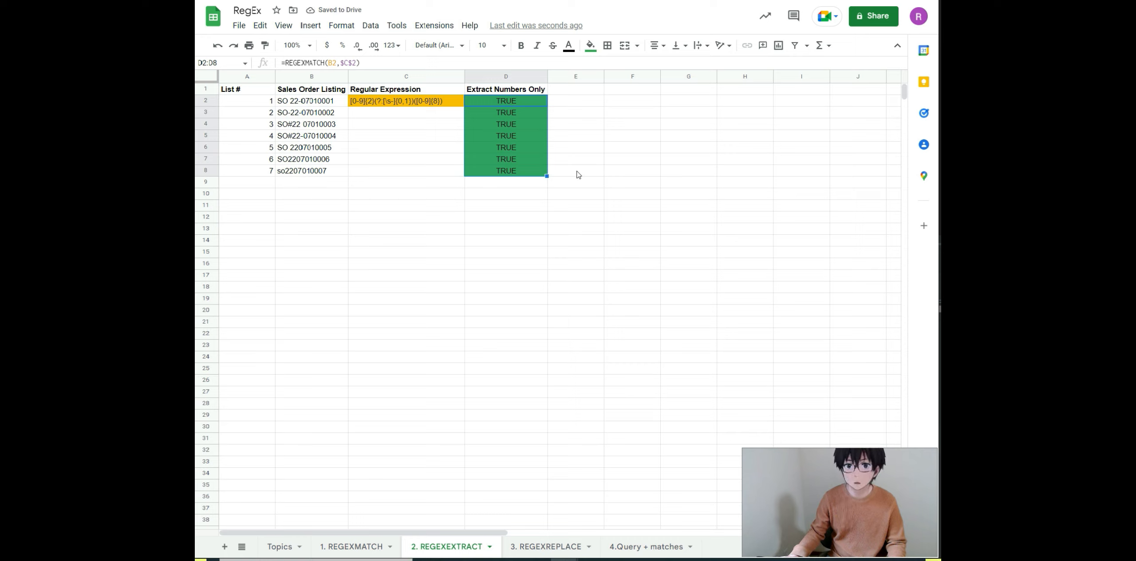
Step: Replace the formula in D2 of the REGEXEXTRACT sheet with =REGEXEXTRACT(B2,$C$2)
click(506, 98)
text(=reg)
key(Down)
key(Down)
key(Down)
key(Tab)
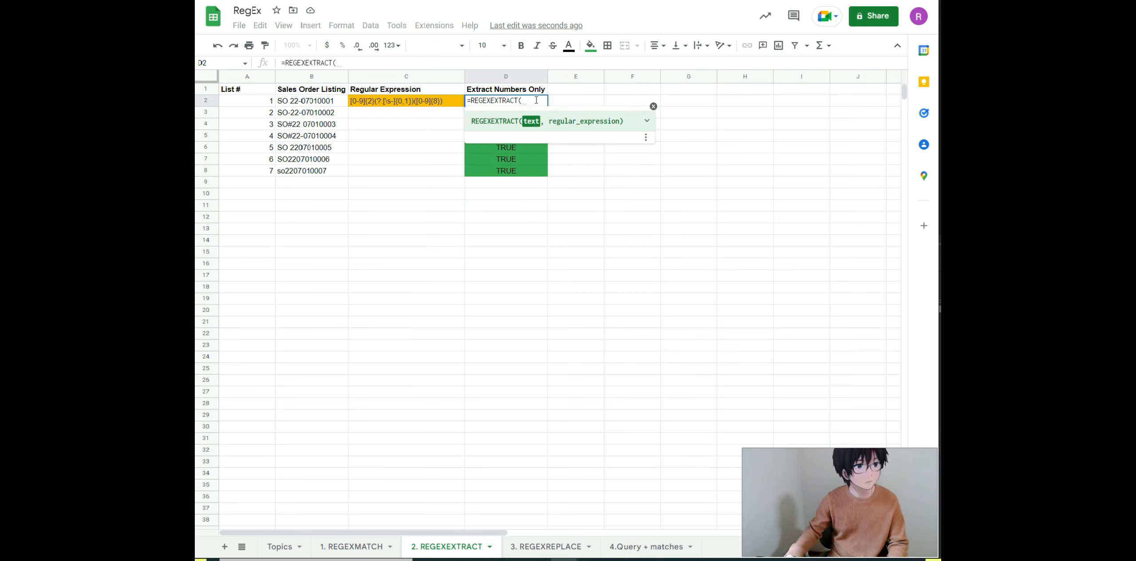
click(314, 103)
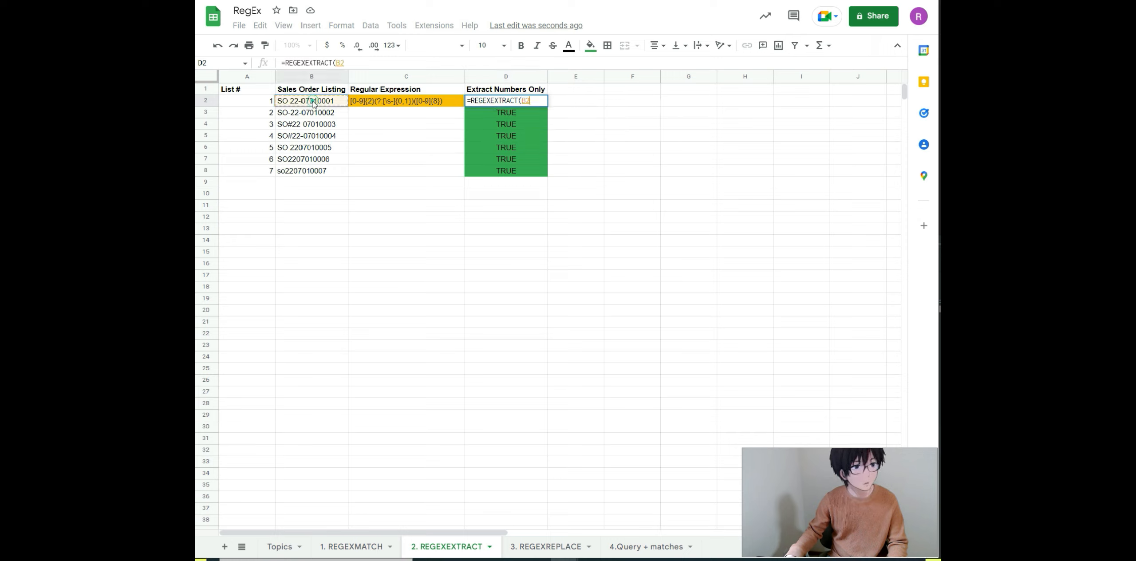
text(,)
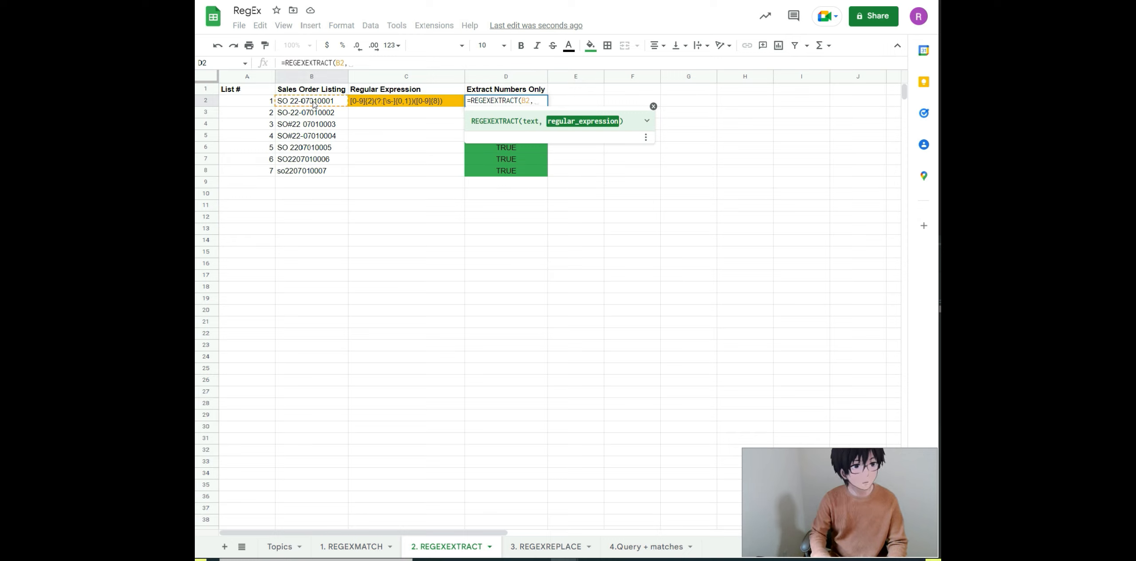
click(437, 103)
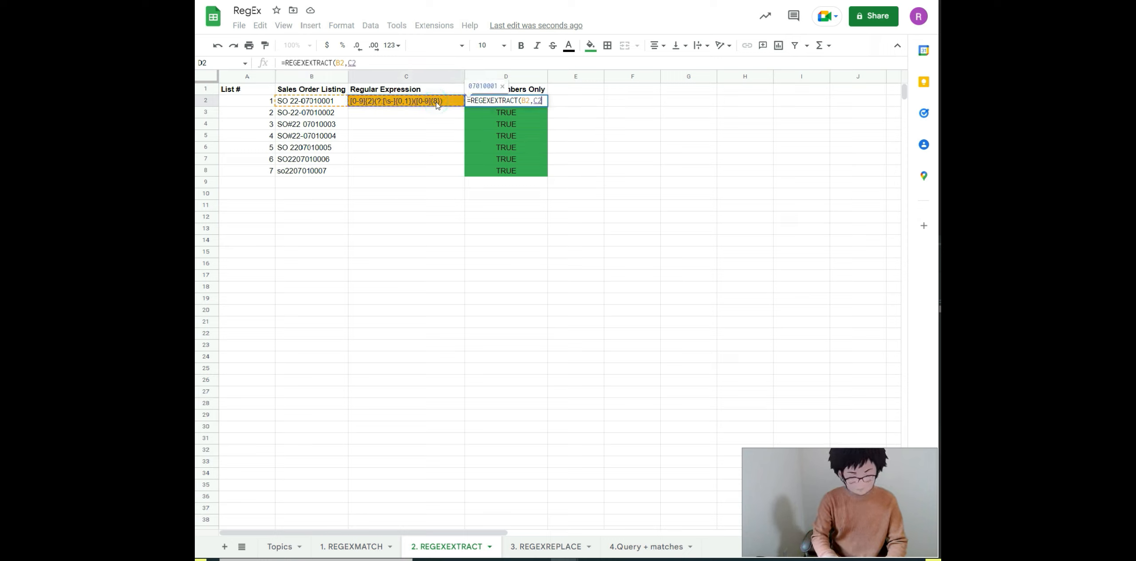
key(F4)
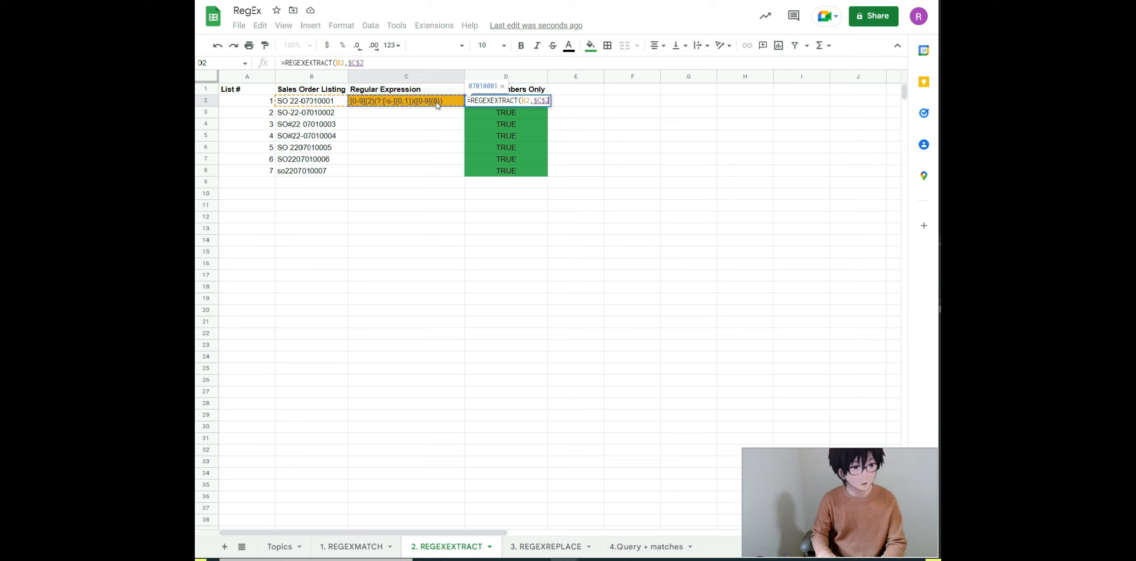
text())
key(Return)
click(500, 104)
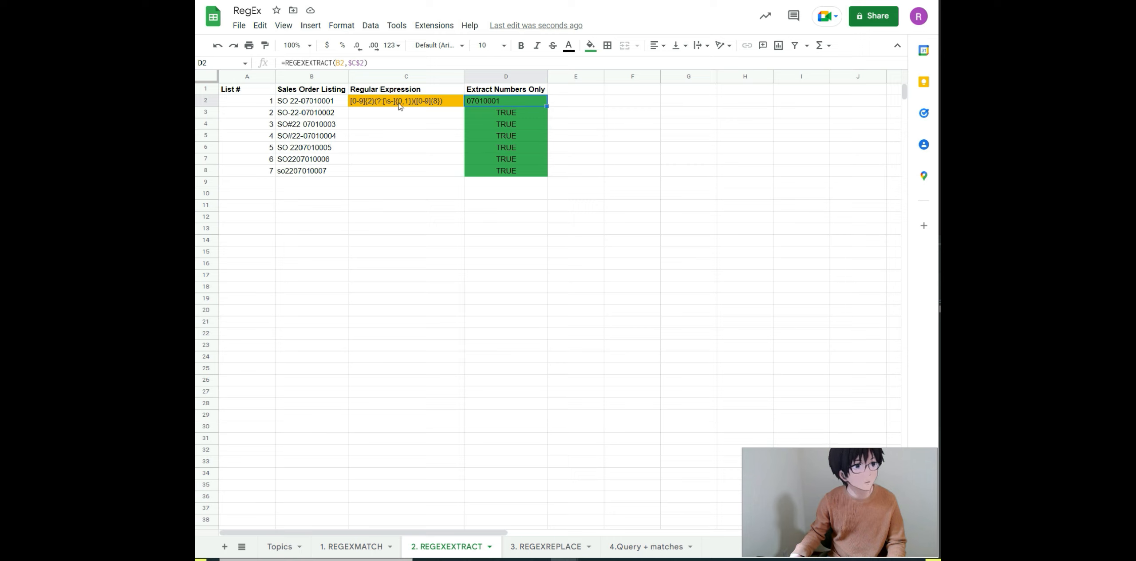
Step: Enclose [0-9]{2} in a capture group in C2 so the expression reads ([0-9]{2})(?:[\s-]{0,1})([0-9]{8})
click(372, 102)
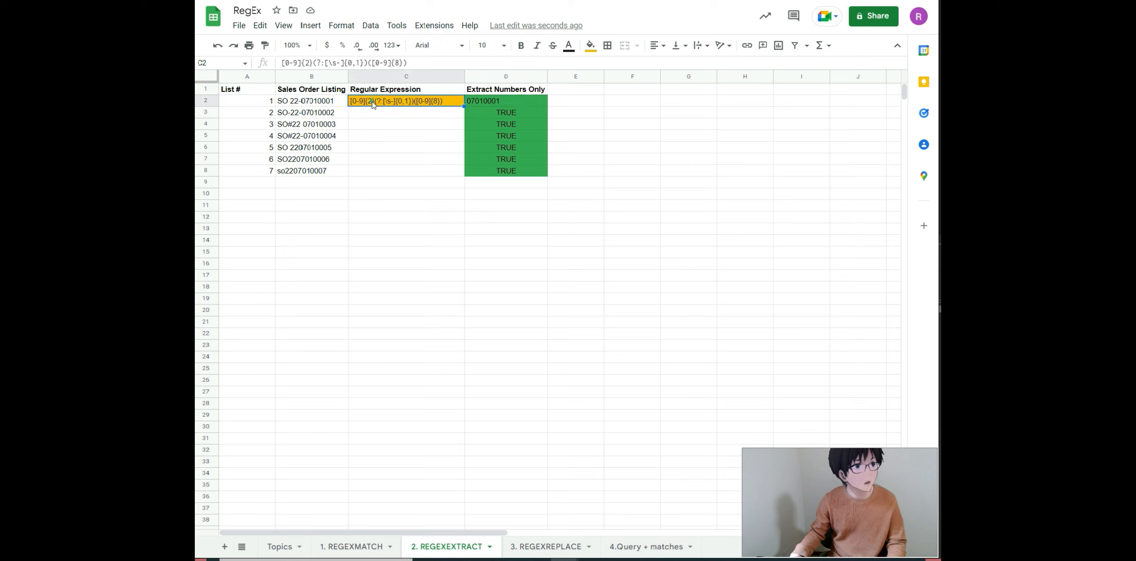
click(283, 63)
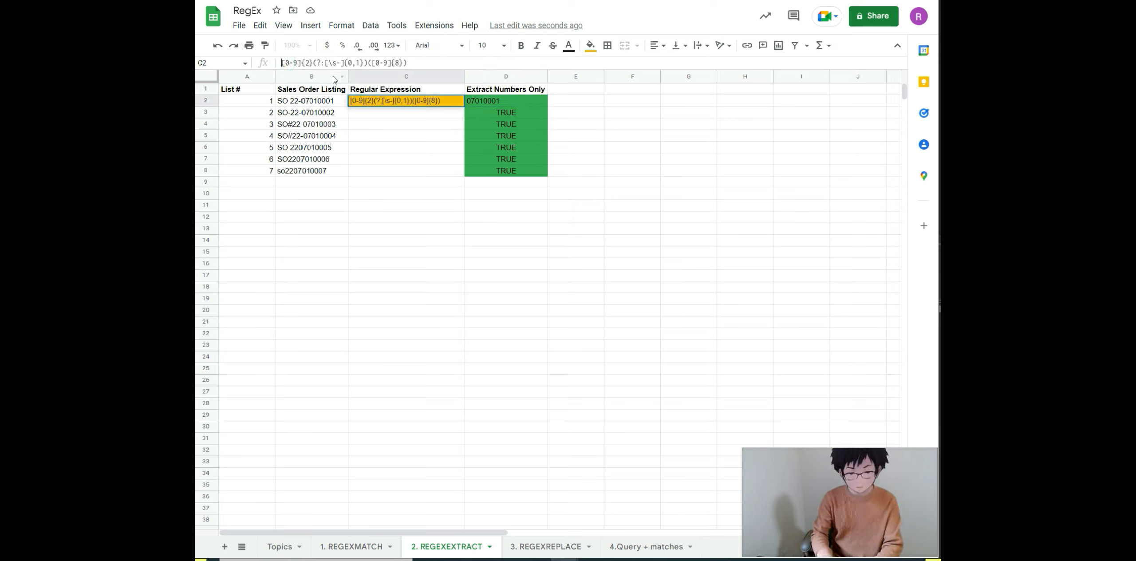
text(()
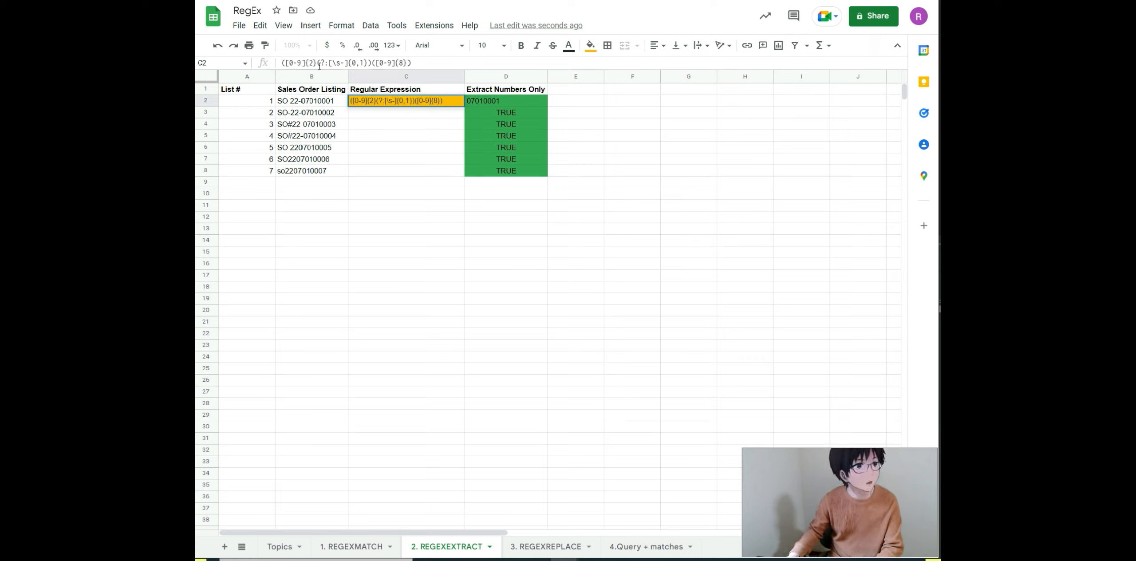
click(316, 62)
text())
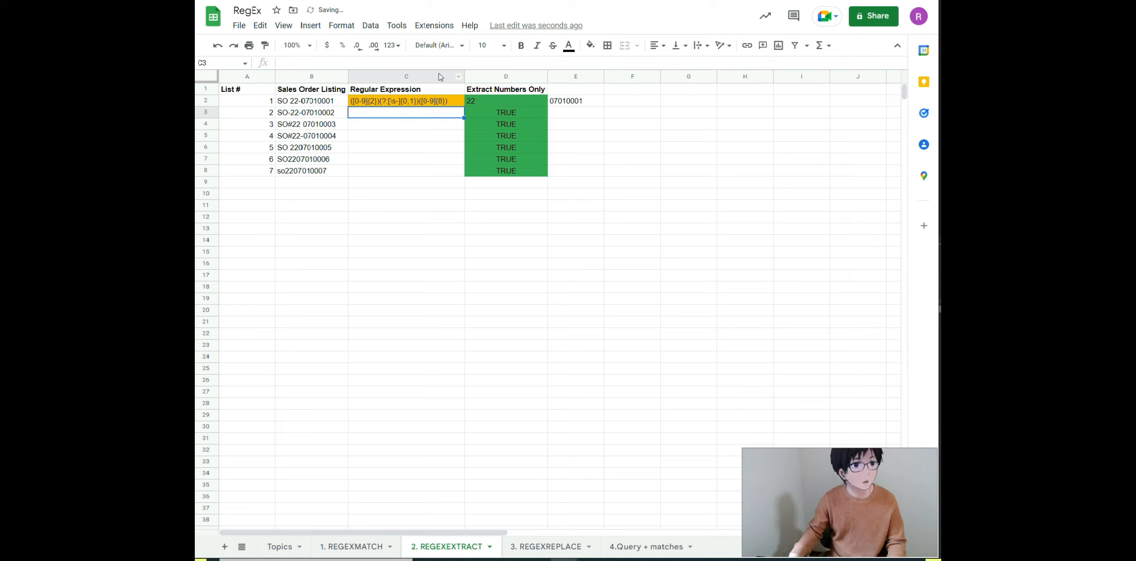
Step: Fill the REGEXEXTRACT formula from D2 down to D8
click(512, 102)
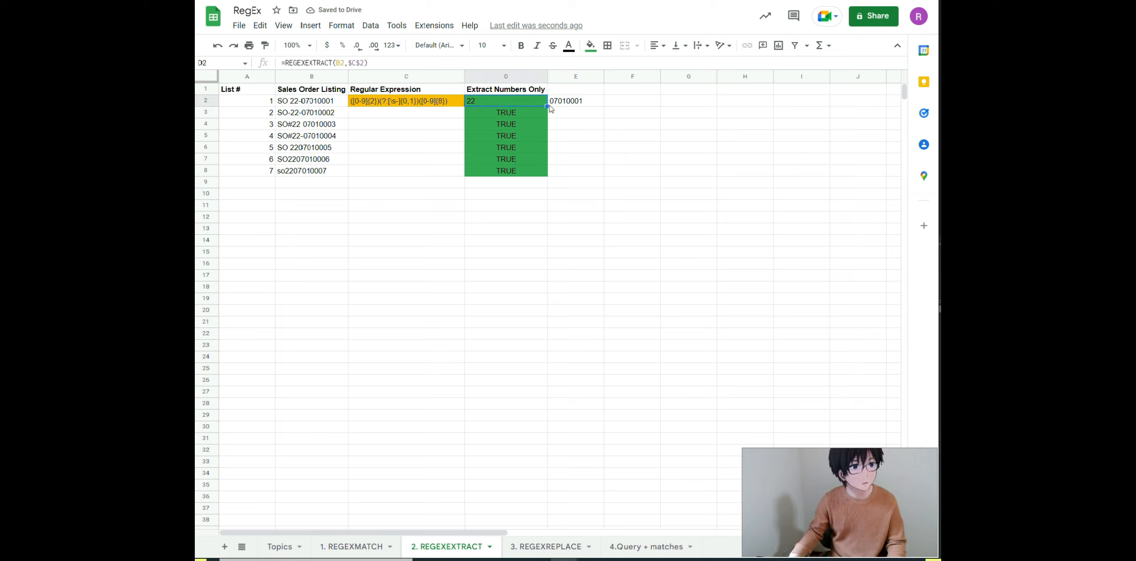
drag(546, 106, 544, 176)
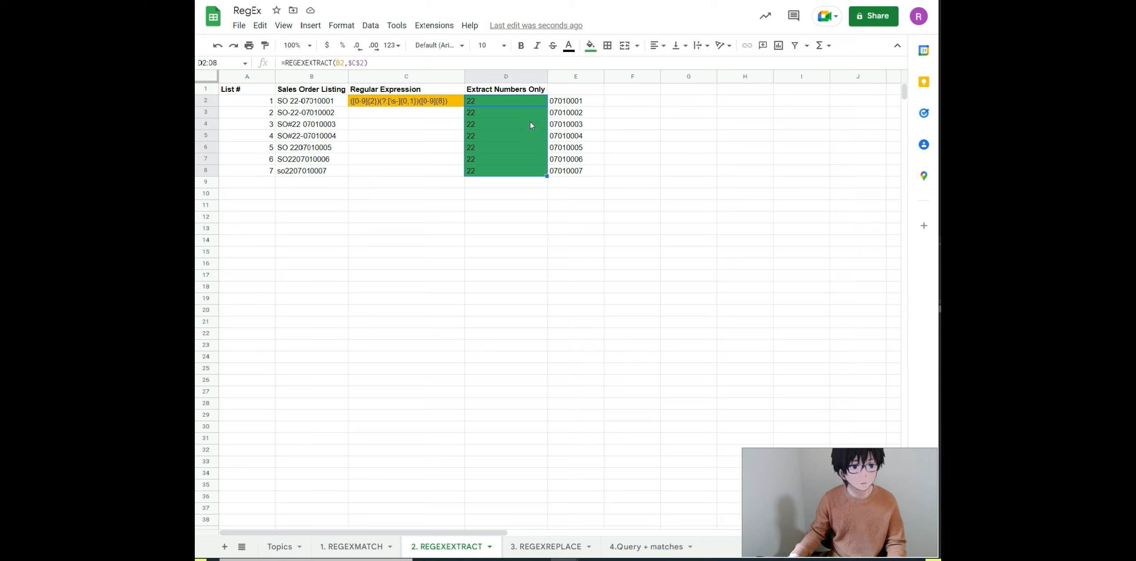
click(520, 101)
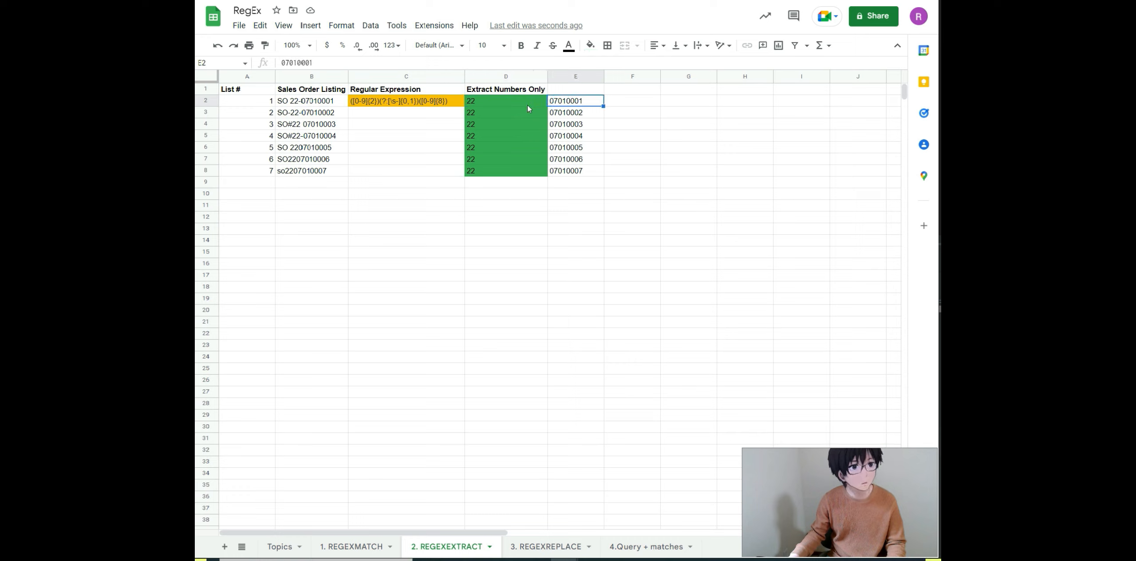
Step: Change the D2 formula to =Join("",REGEXEXTRACT(B2,$C$2)) and fill it down to D8
click(515, 105)
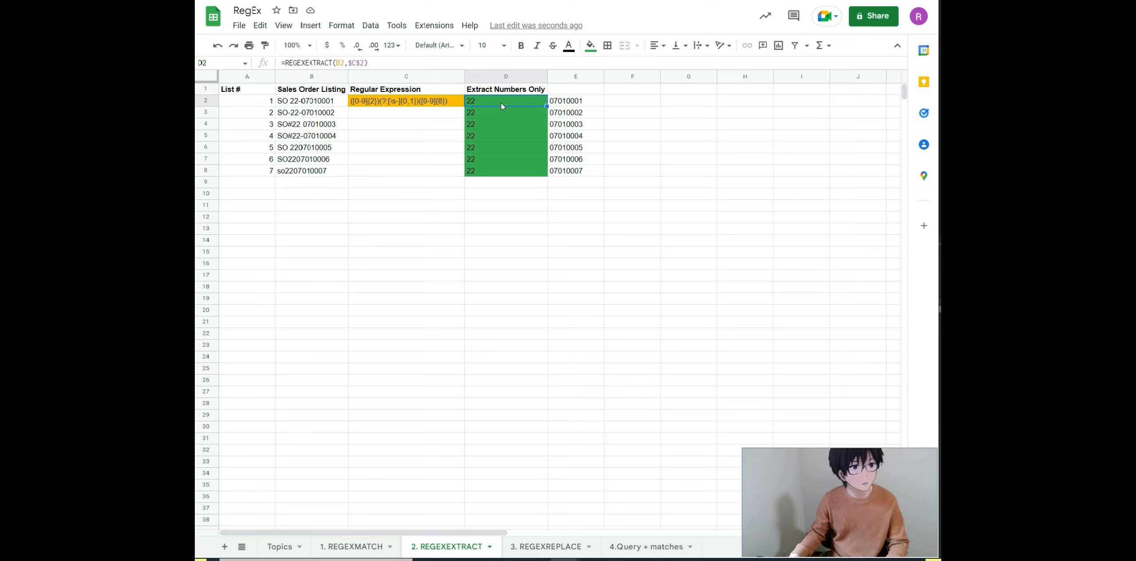
click(286, 63)
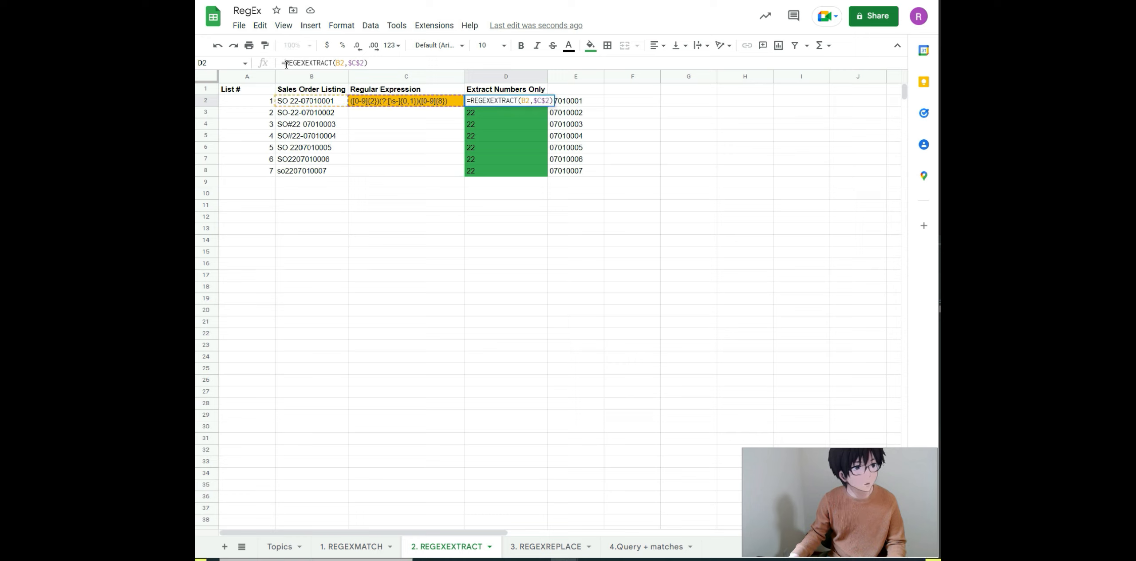
text(Join()
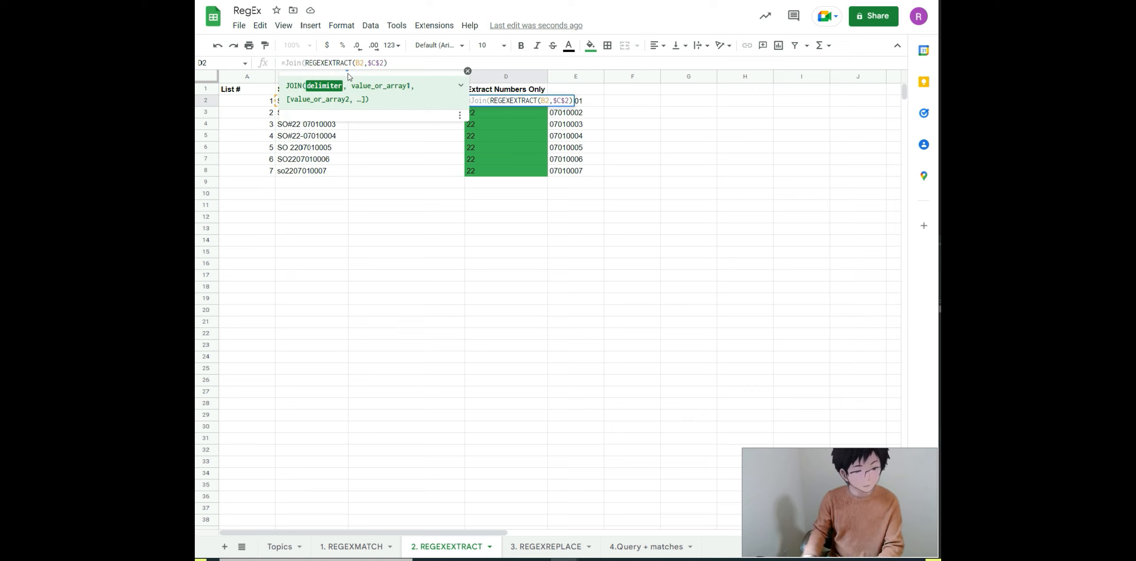
text("",)
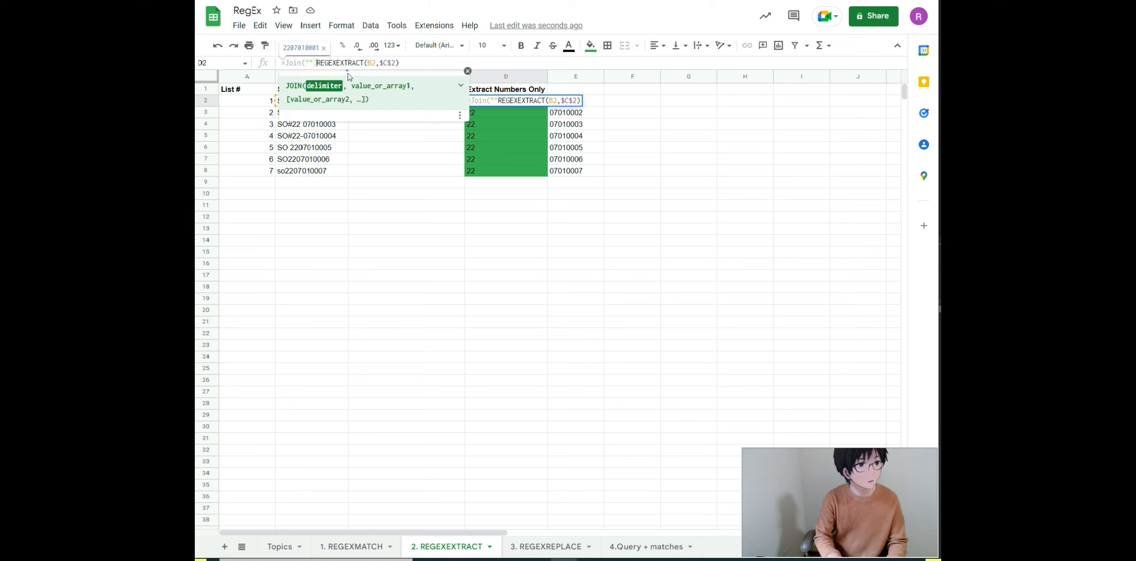
click(405, 65)
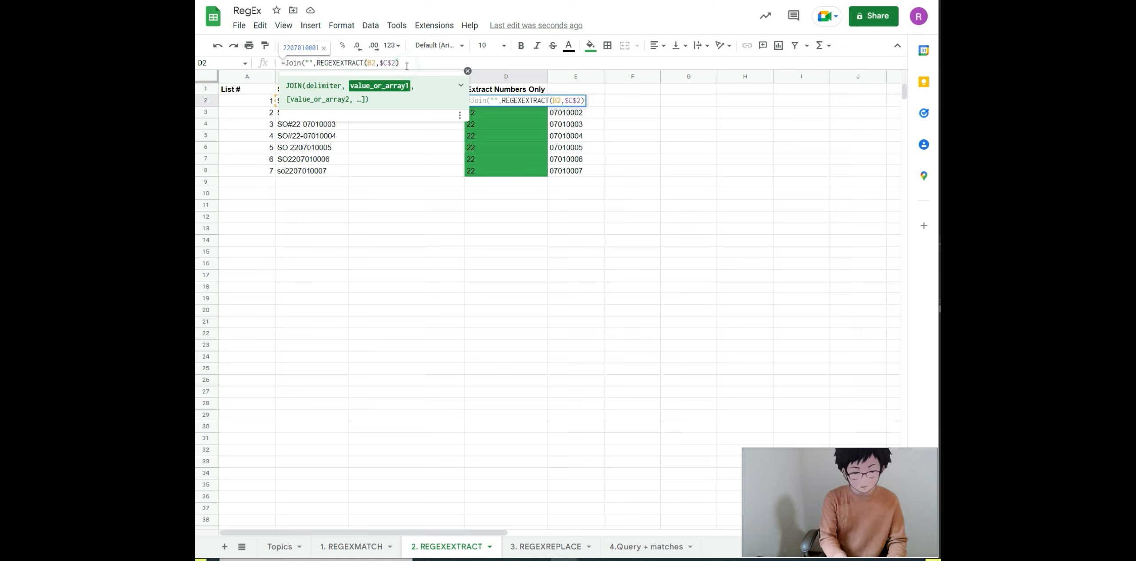
text())
key(Return)
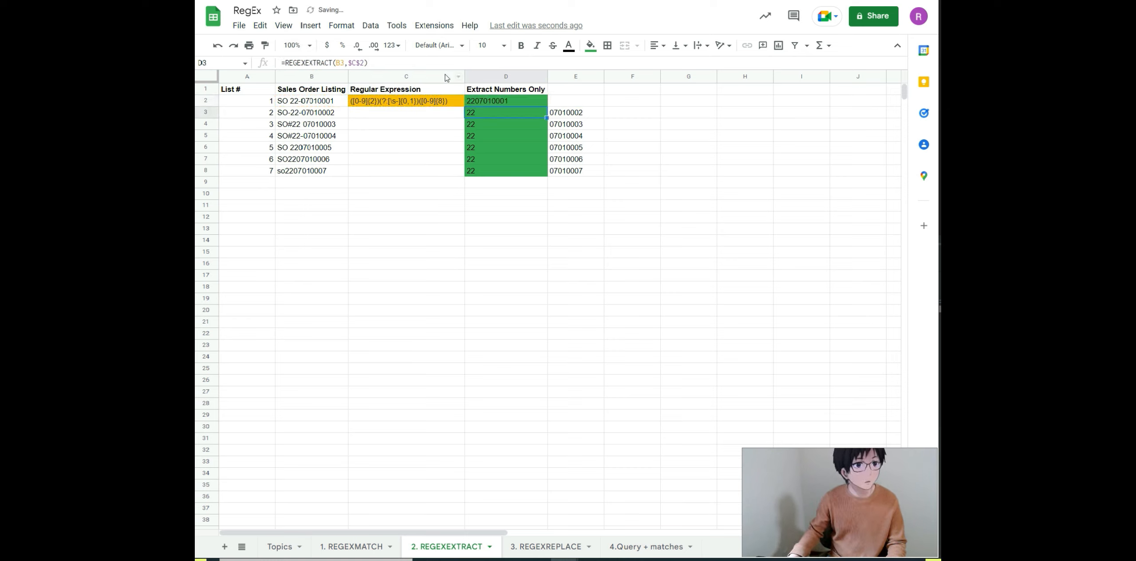
click(508, 103)
drag(546, 105, 534, 175)
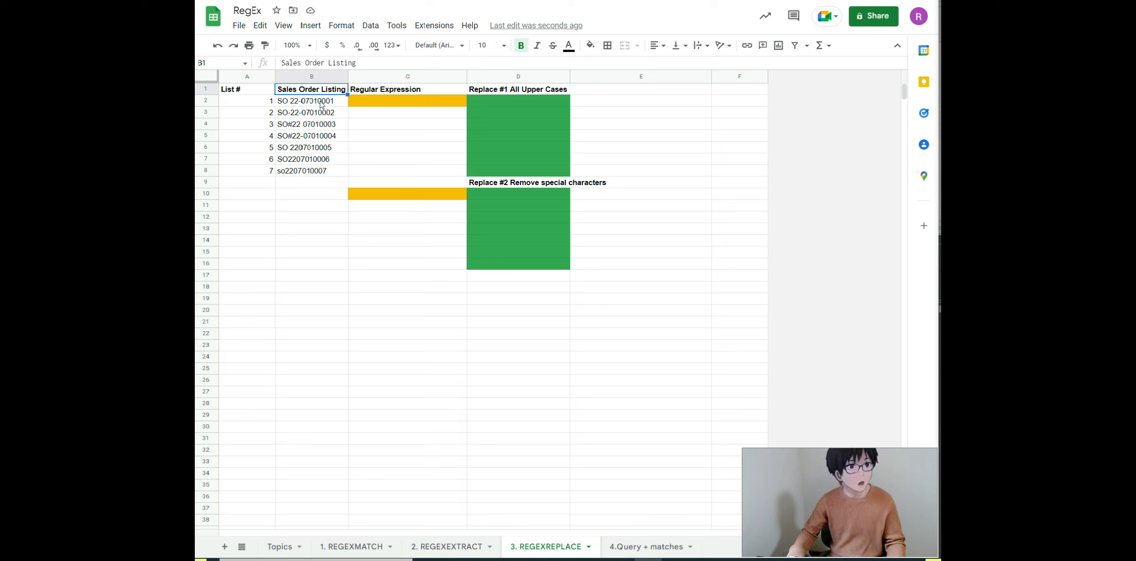
Step: Enter the case-insensitive regular expression (?i)SO in C2 of the REGEXREPLACE sheet
drag(320, 100, 320, 169)
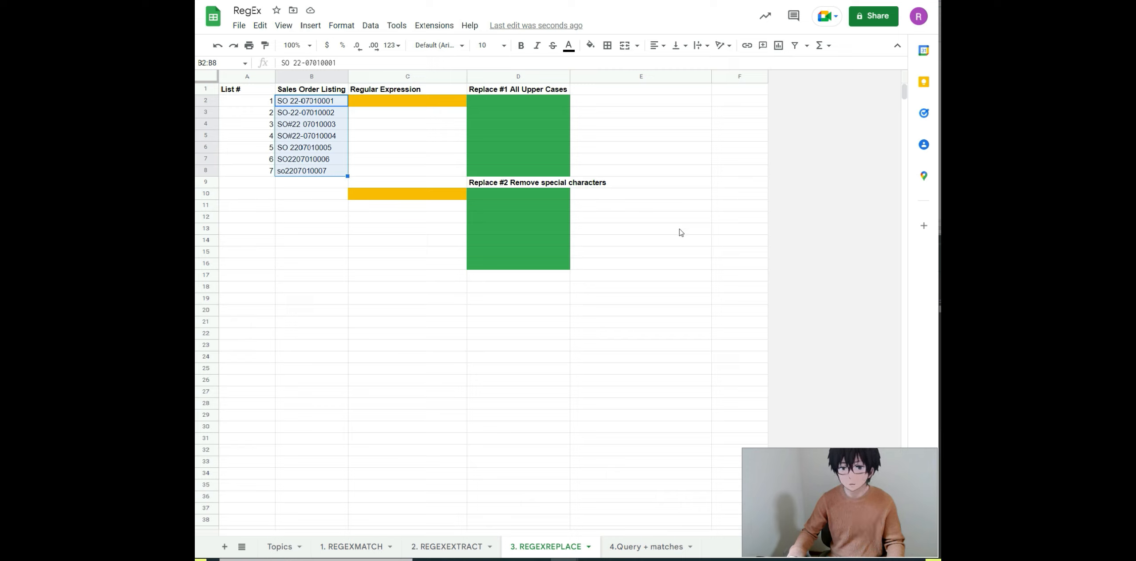
click(382, 104)
text(()
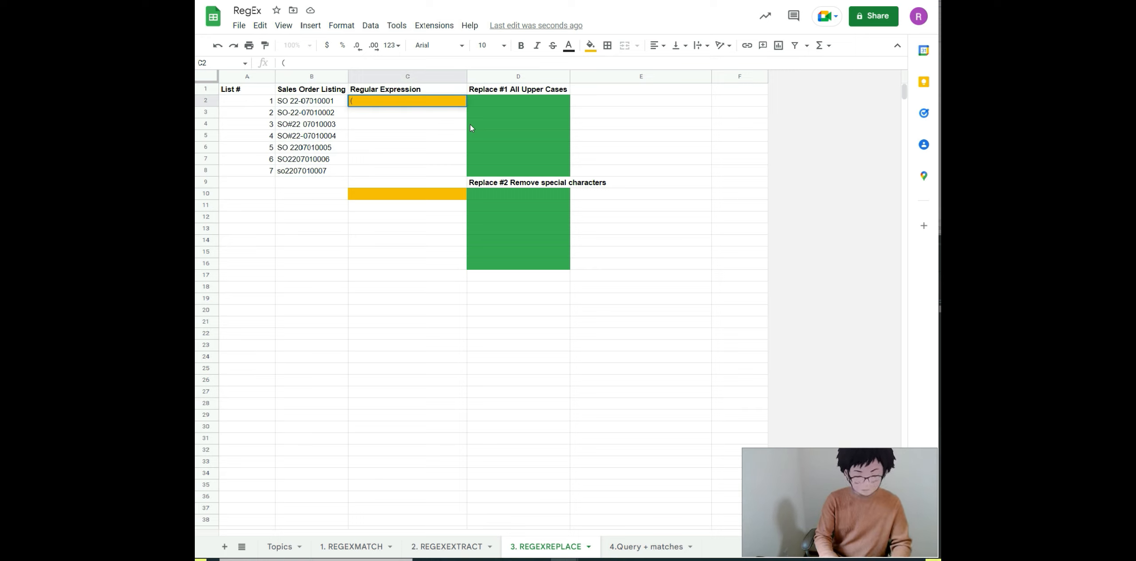
text(?)
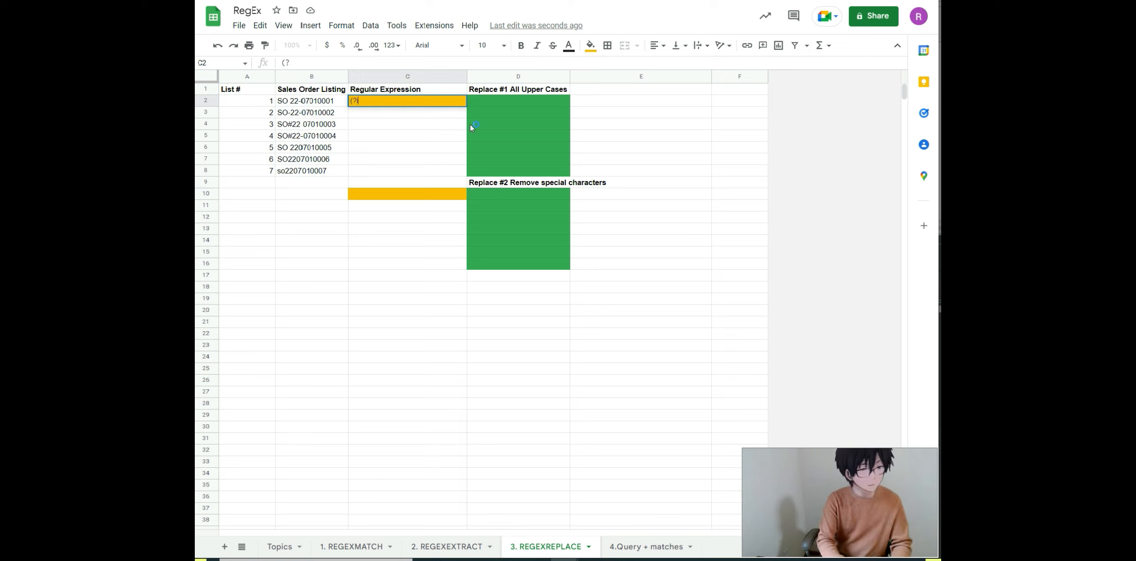
text(i)SO)
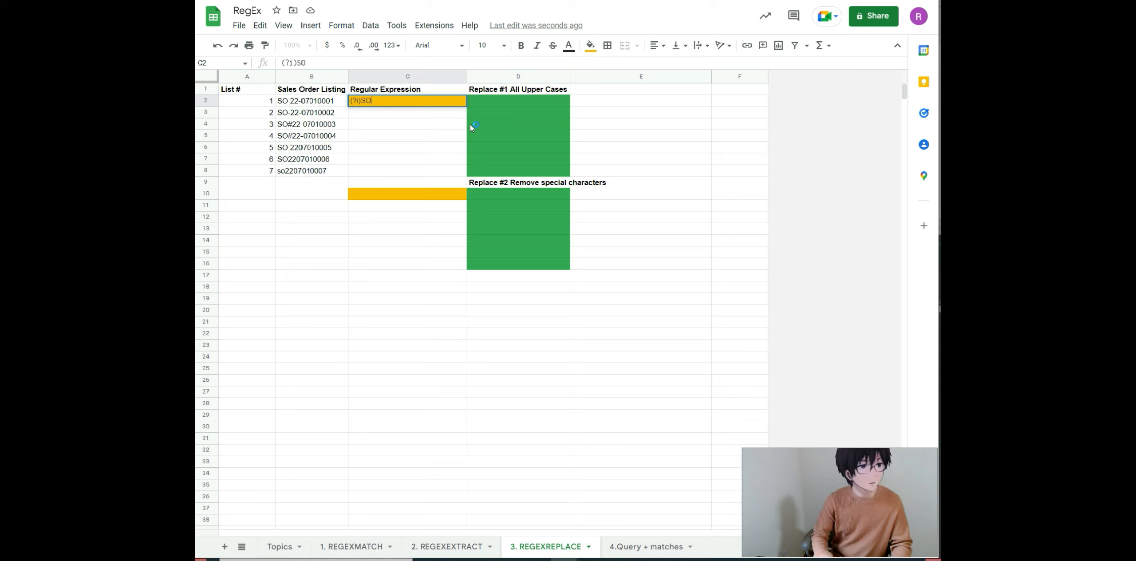
key(Tab)
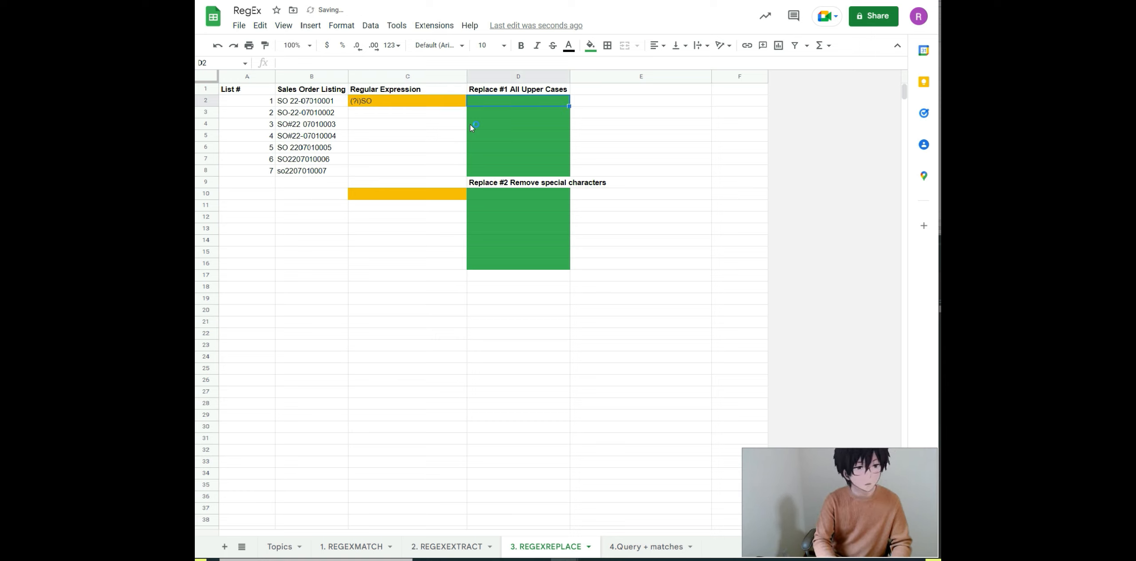
Step: Enter =REGEXREPLACE(B2,$C$2,"SO") in D2 under Replace #1 All Upper Cases
text(=re)
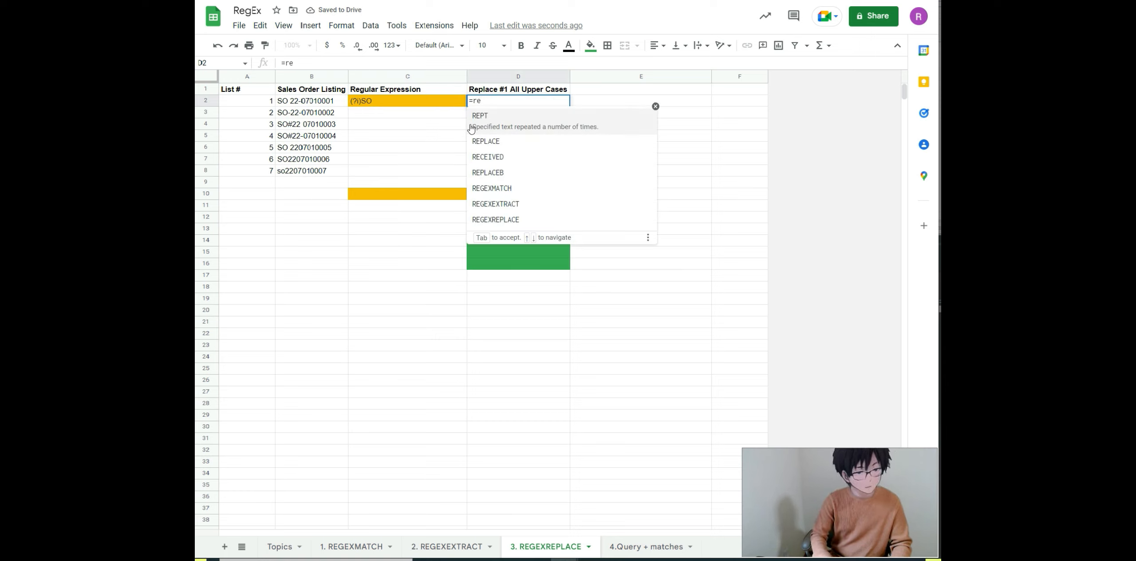
text(gex)
key(Down)
key(Down)
key(Tab)
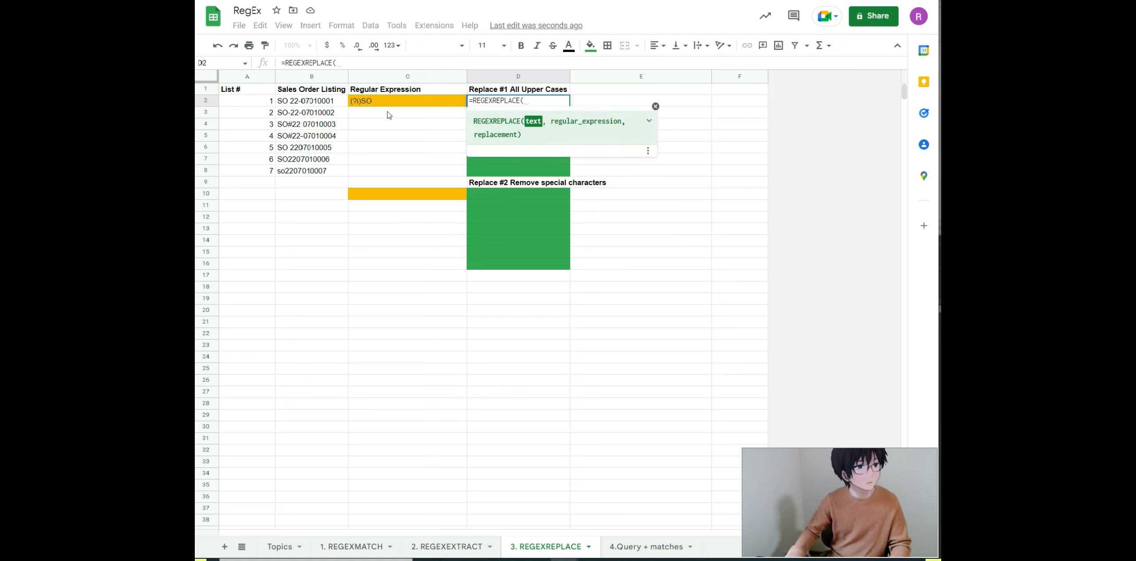
click(329, 102)
text(,)
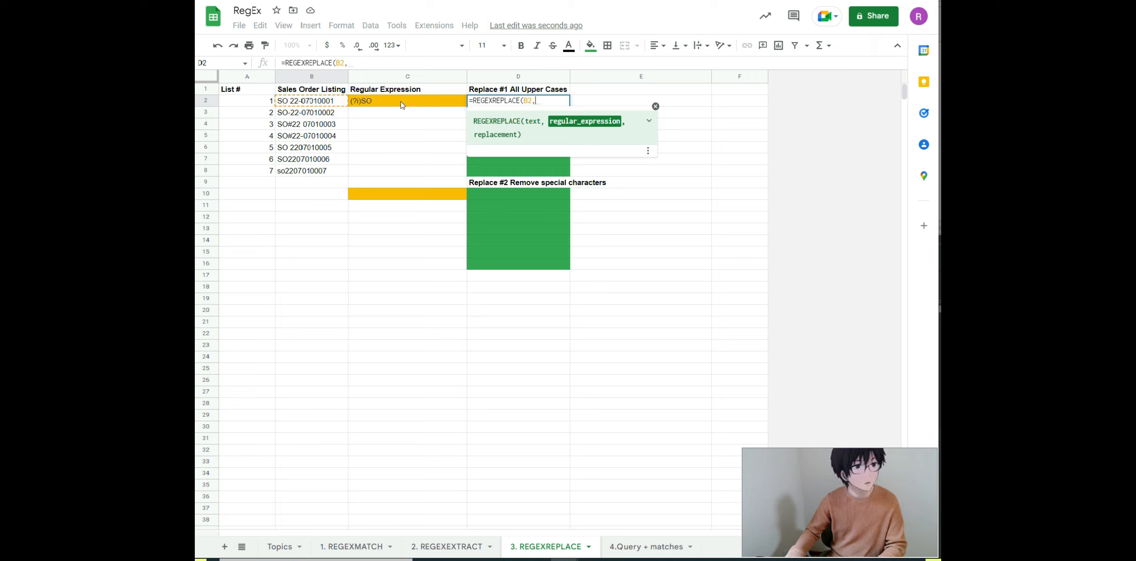
click(401, 104)
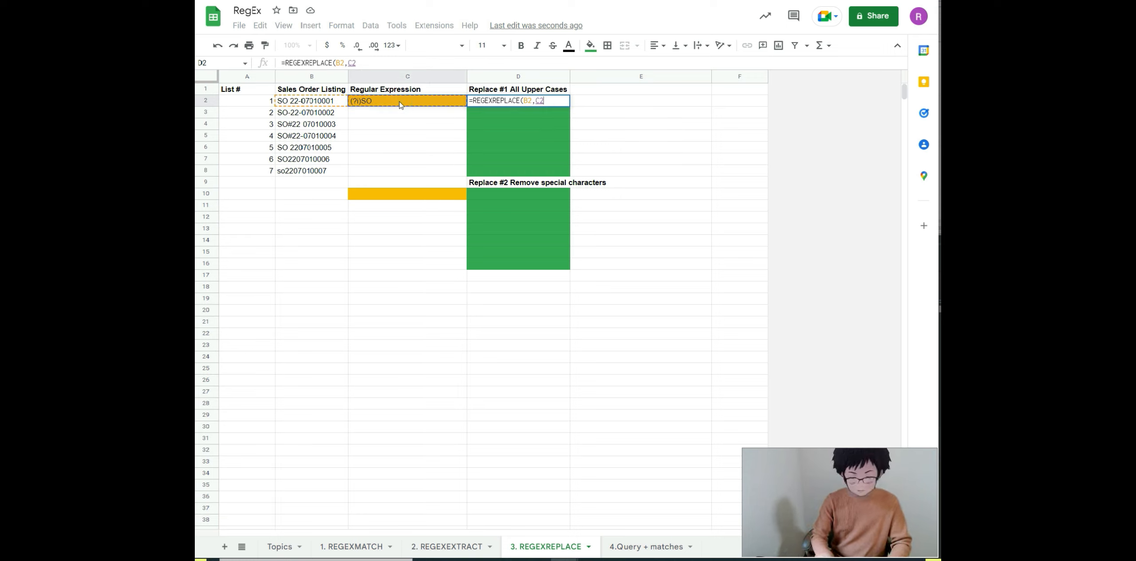
key(F4)
text(,)
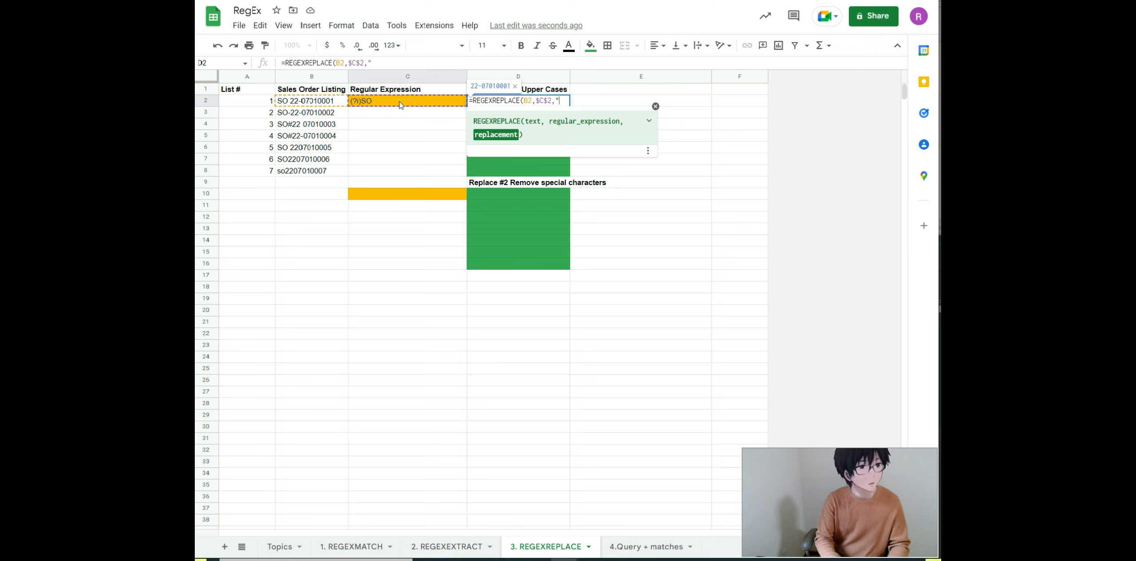
text("SO)
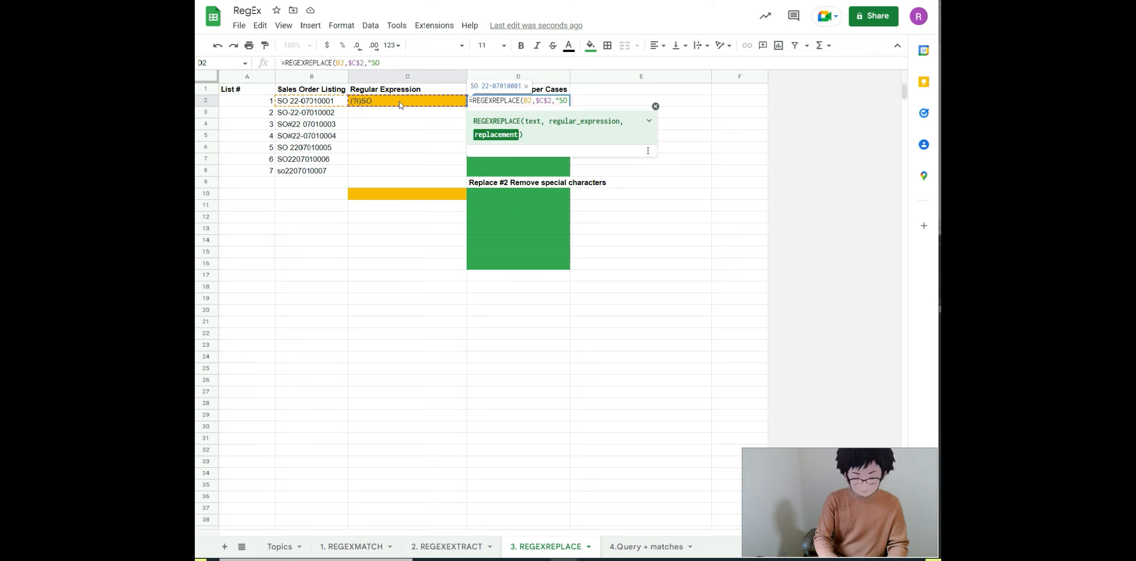
text("))
key(Return)
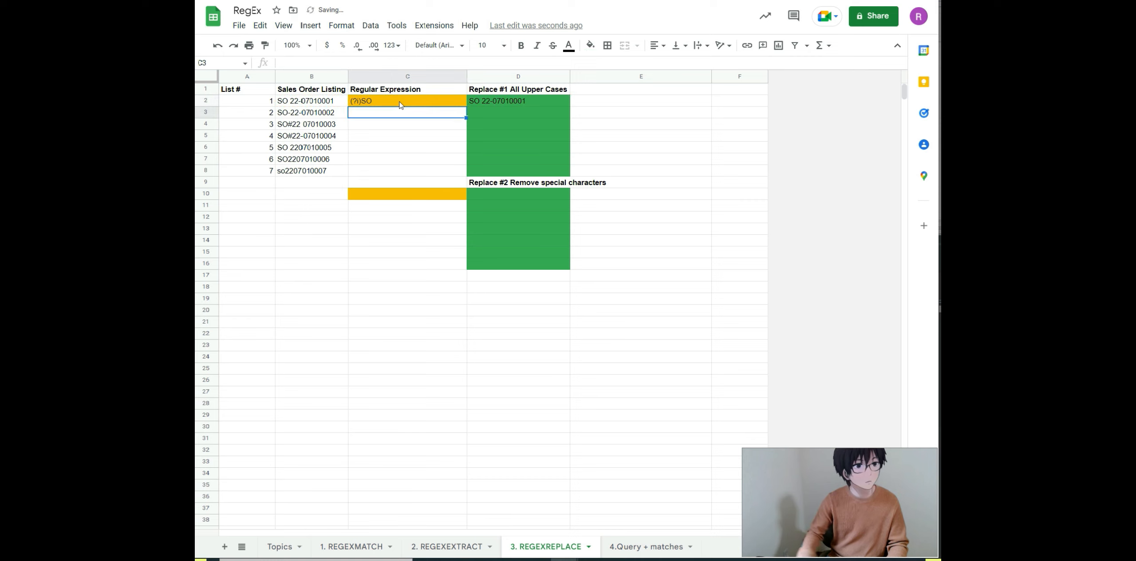
Step: Fill the REGEXREPLACE formula from D2 down to D8 for all listed sales orders
click(532, 102)
drag(569, 106, 559, 176)
click(538, 172)
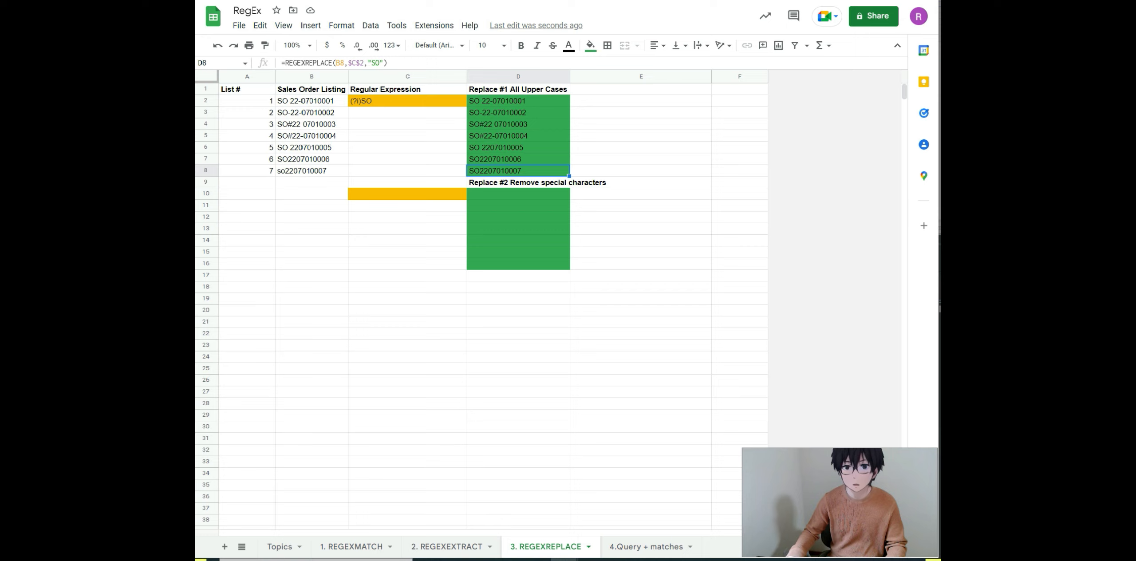
Step: Enter the regular expression [#\s-] in C10 for the Replace #2 section
click(396, 194)
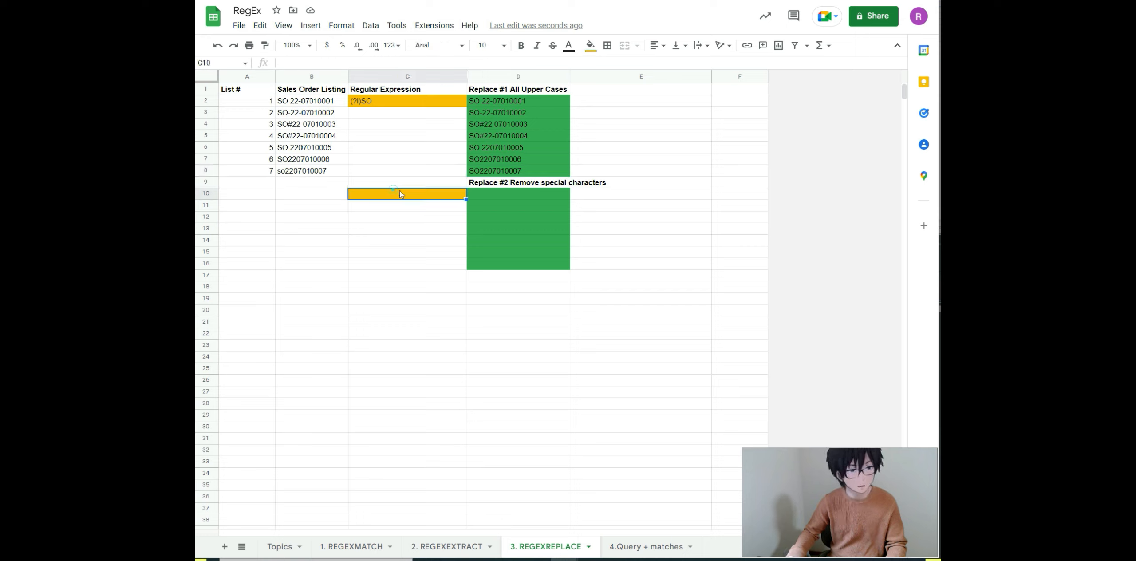
text([#)
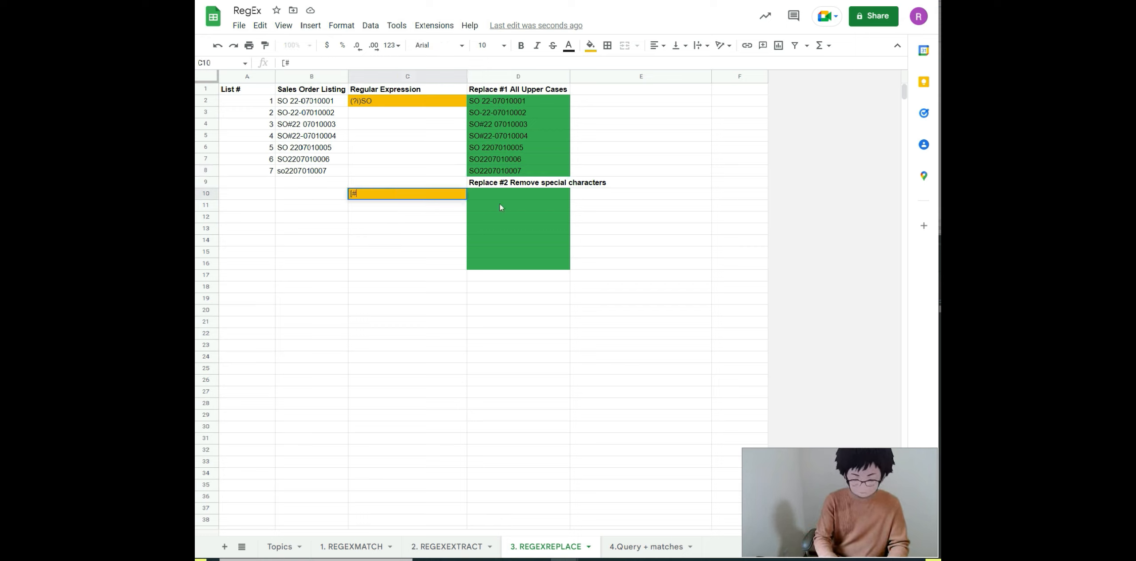
text(\s-)
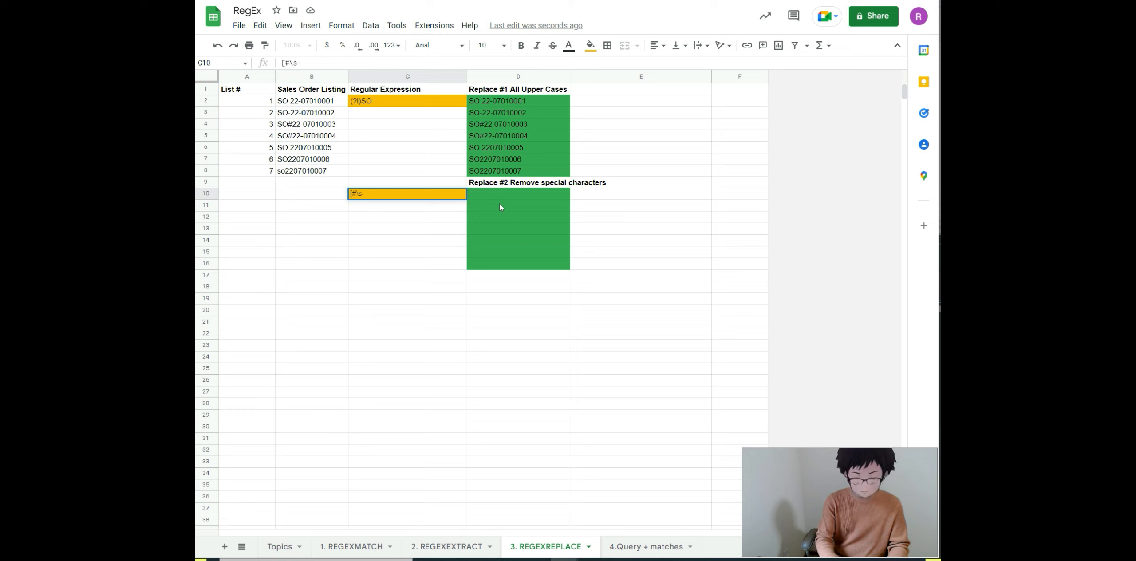
text(])
key(Tab)
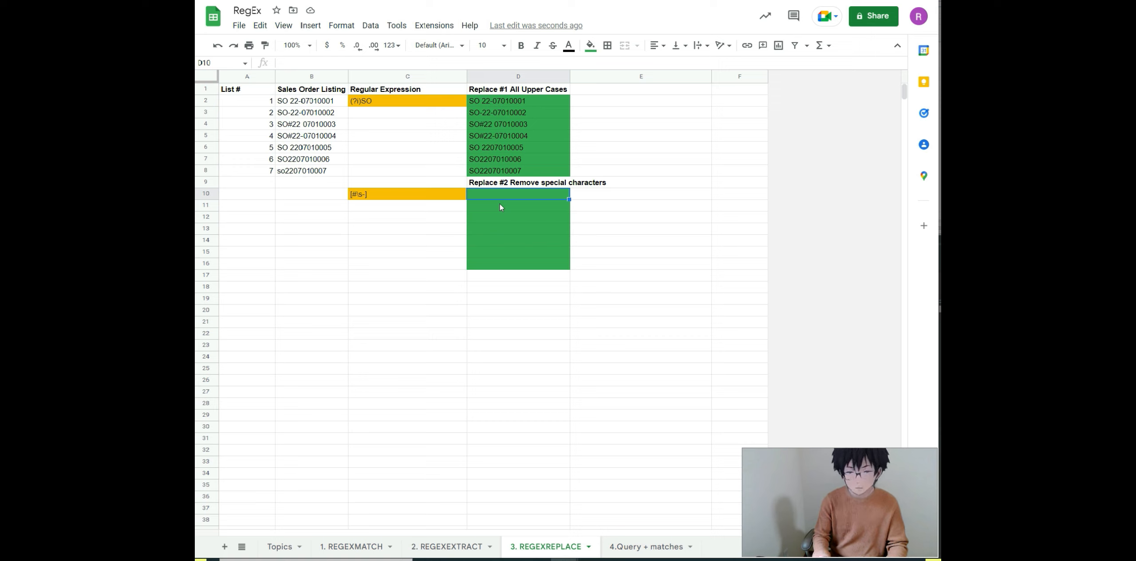
Step: Enter =REGEXREPLACE(D2,$C$10,"") in D10 and fill it down to D16
text(=reg)
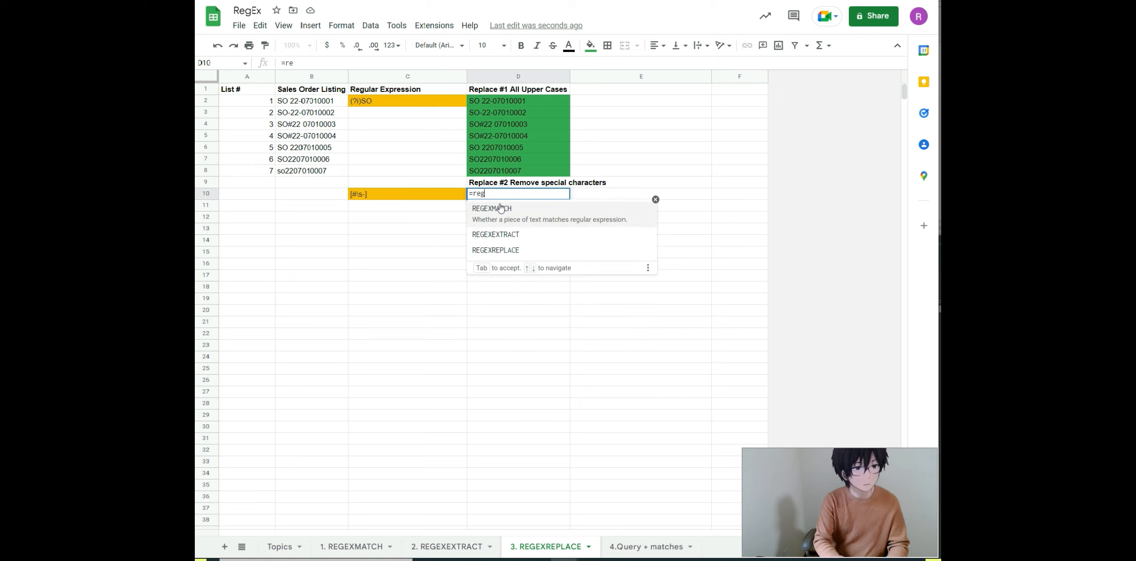
click(538, 248)
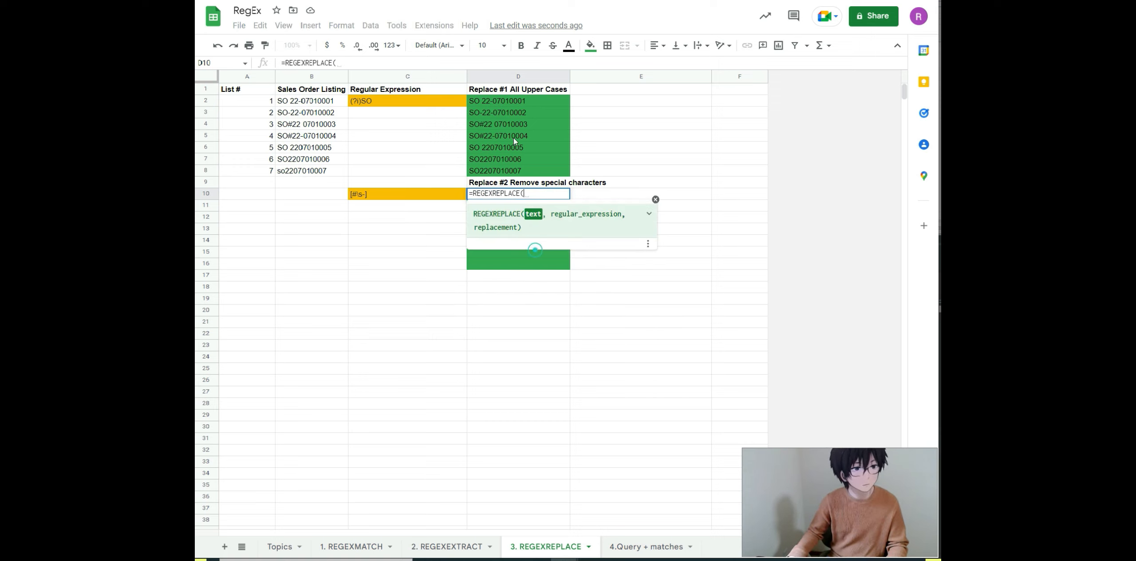
click(522, 101)
text(,)
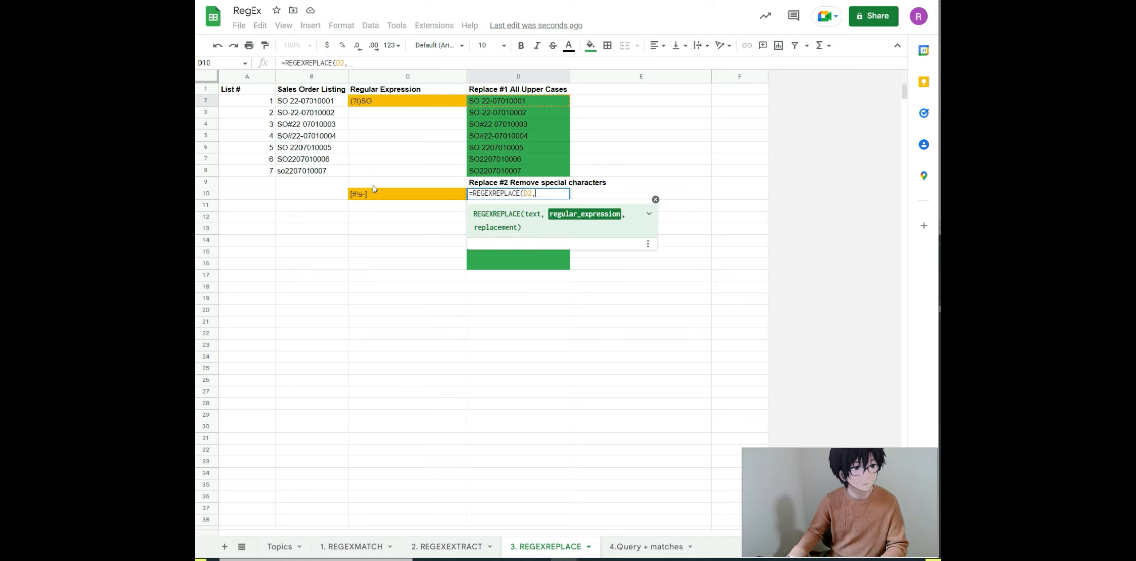
click(381, 194)
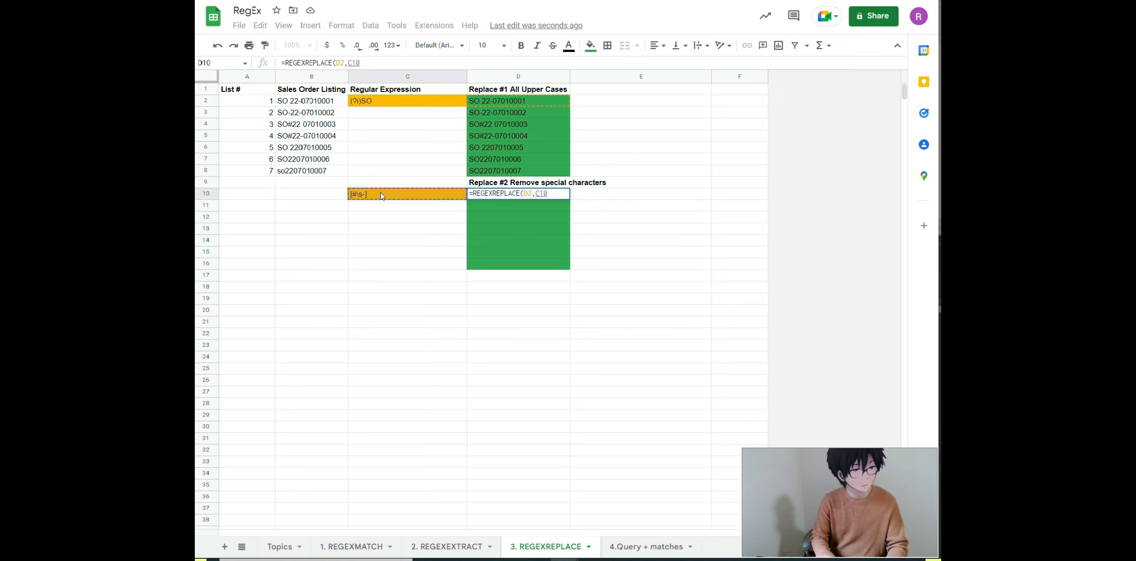
key(F4)
text(,)
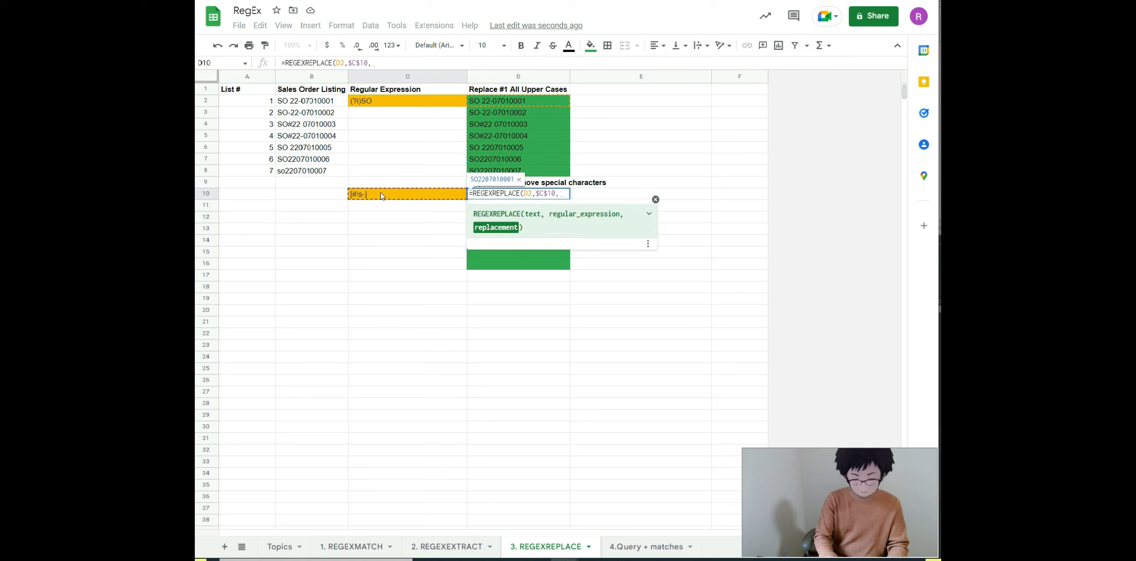
text(""))
key(Return)
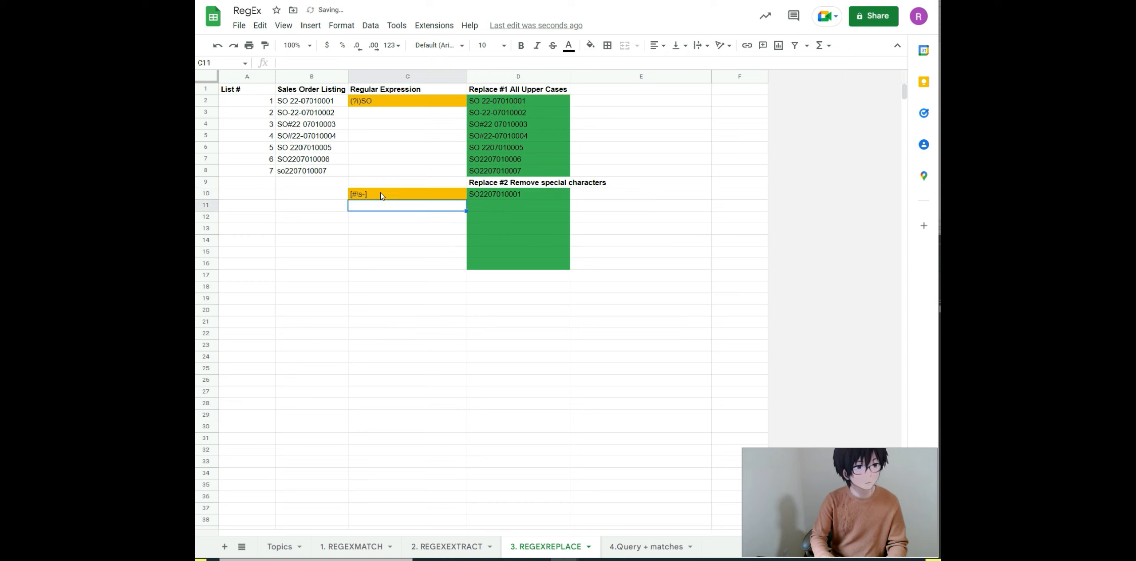
click(549, 197)
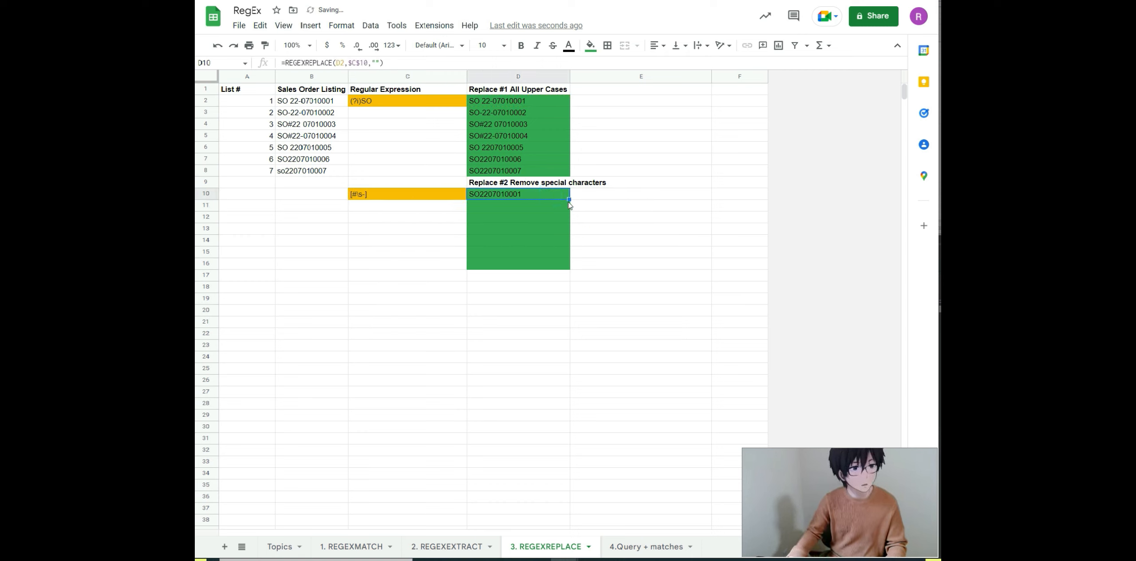
drag(569, 199, 569, 265)
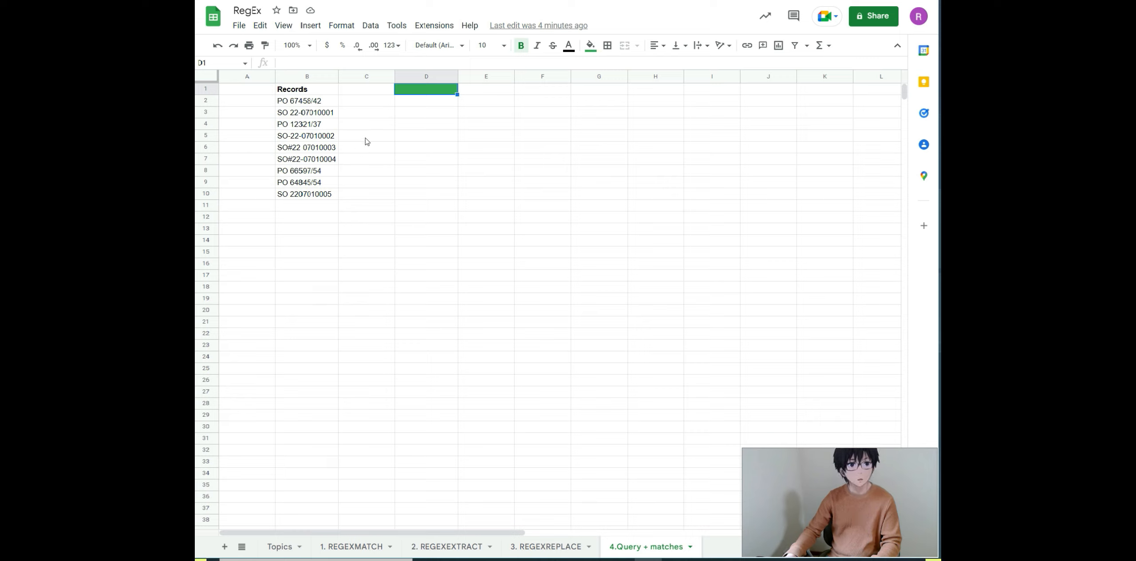
Step: Start a QUERY formula in D1 of the 4.Query + matches sheet with column B as its data range
drag(304, 100, 306, 195)
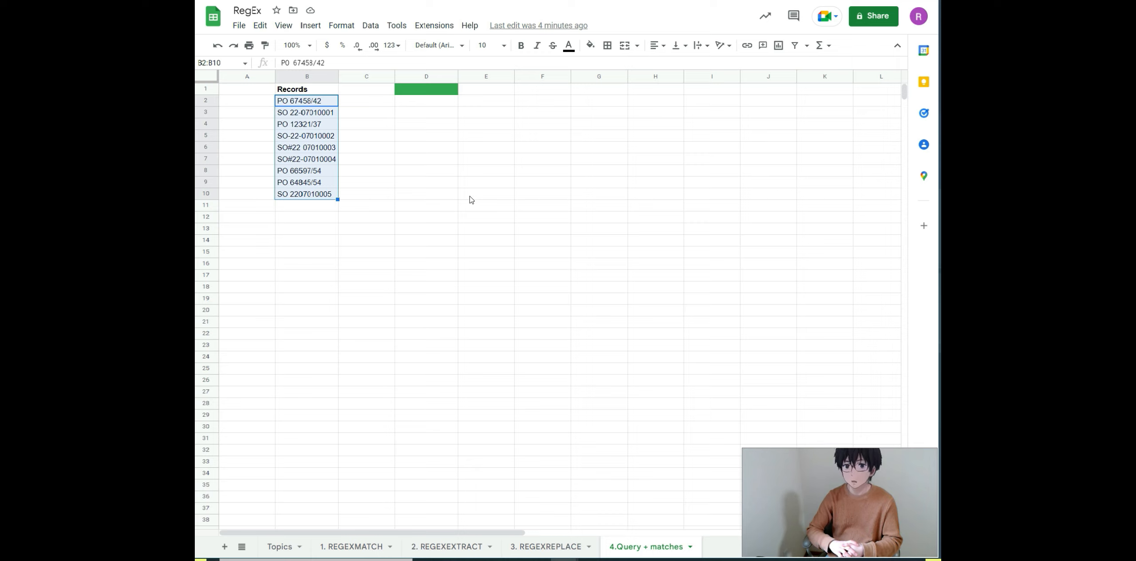
click(428, 94)
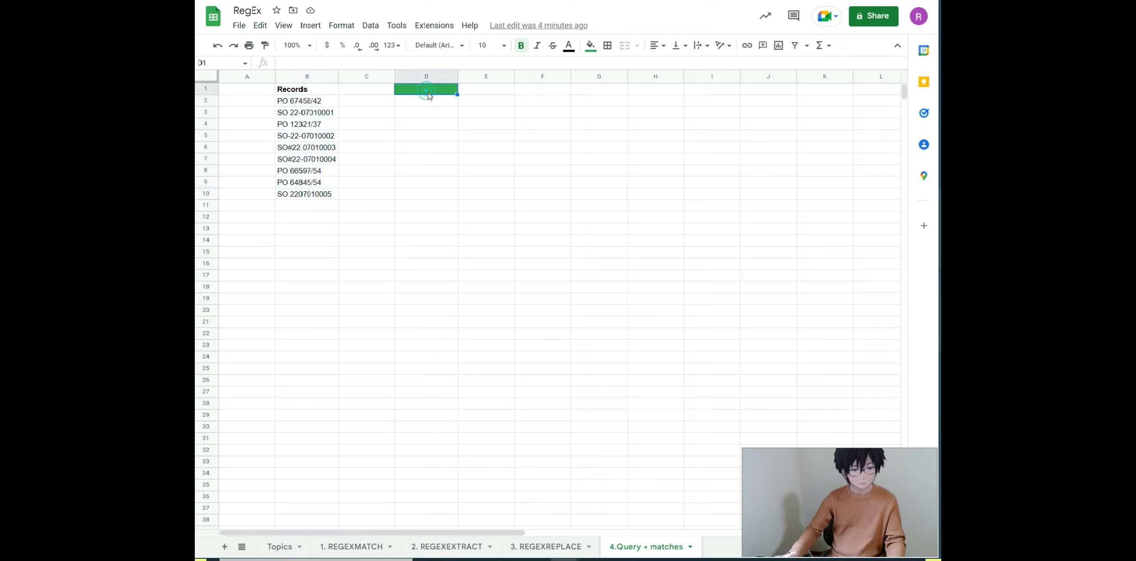
text(=QUERY()
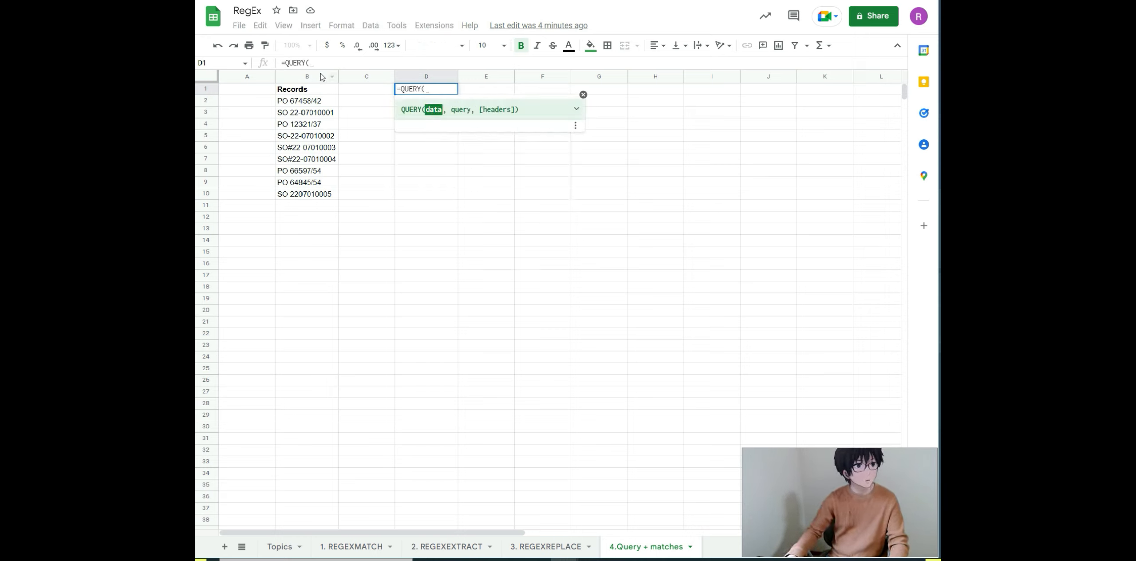
click(312, 79)
text(,)
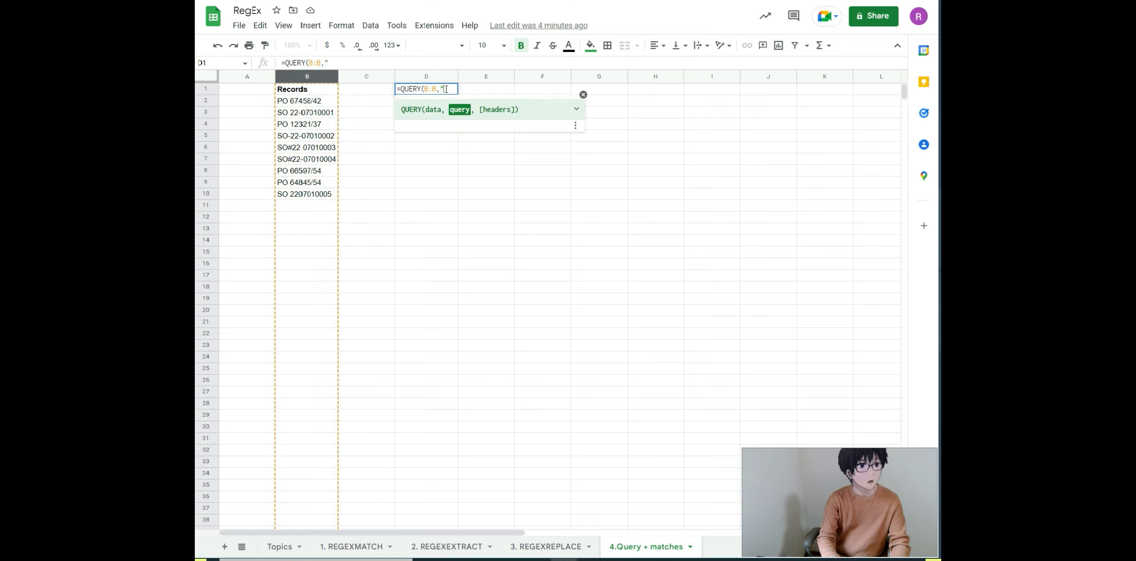
Step: Complete the D1 formula with the query string "select * where B matches''" and a headers value of 1
text("select)
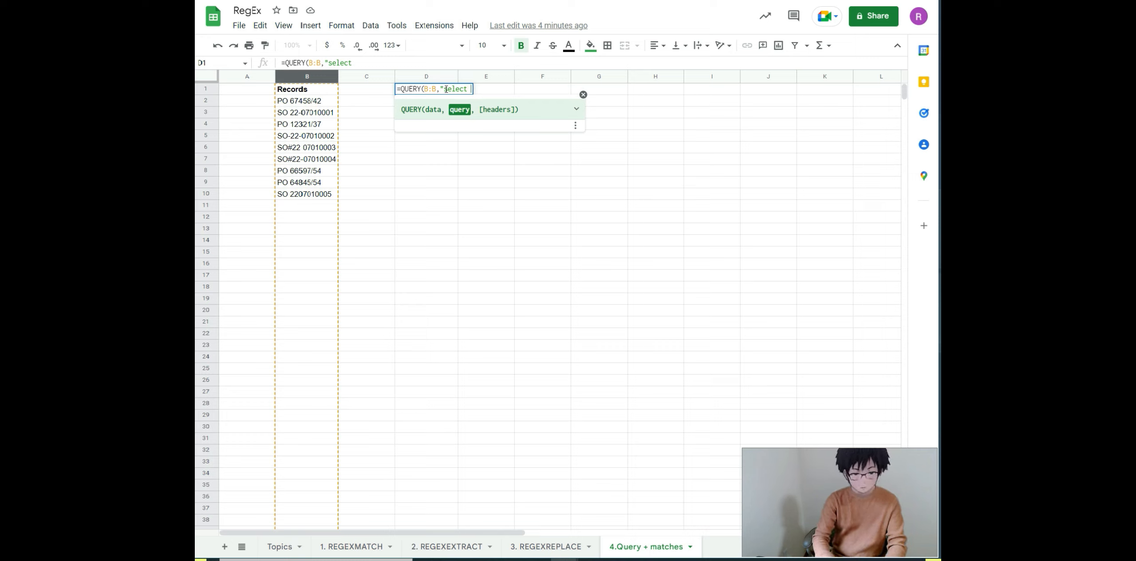
text( * where )
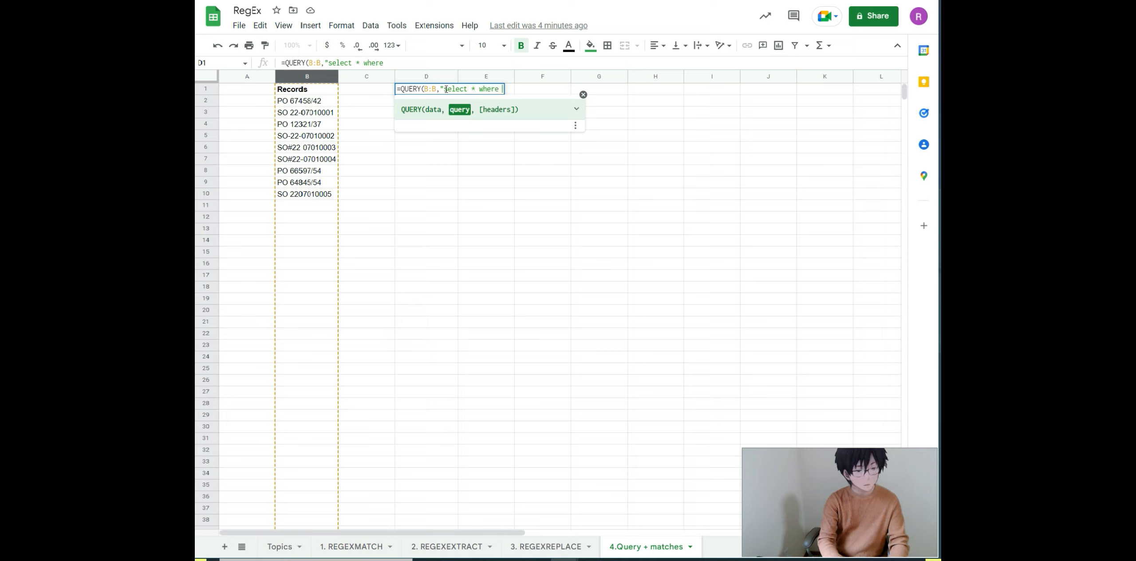
text(B mat)
text(cha)
text(s)
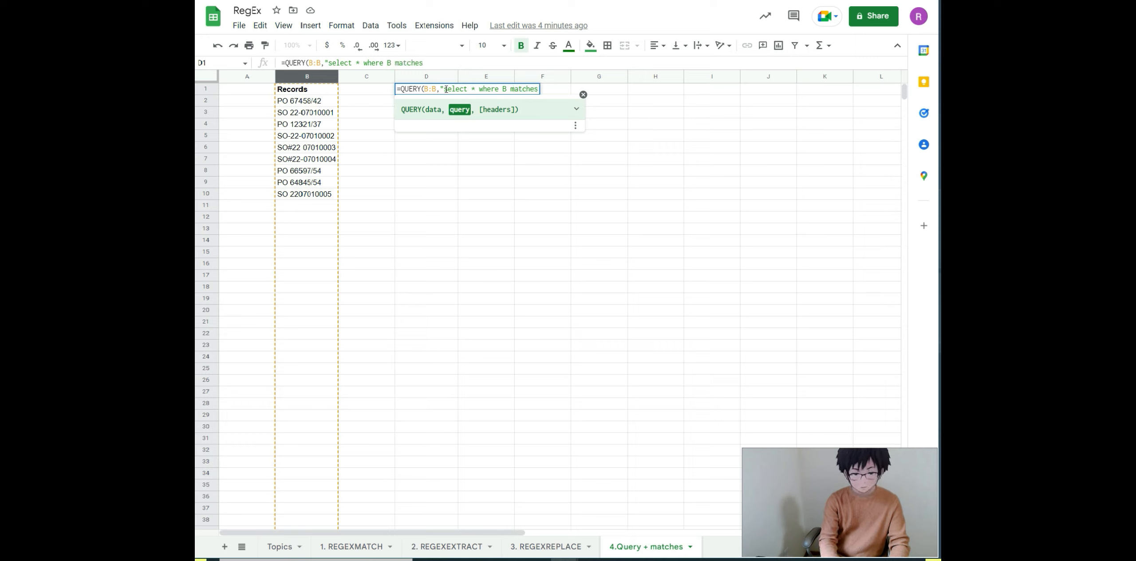
text( ')
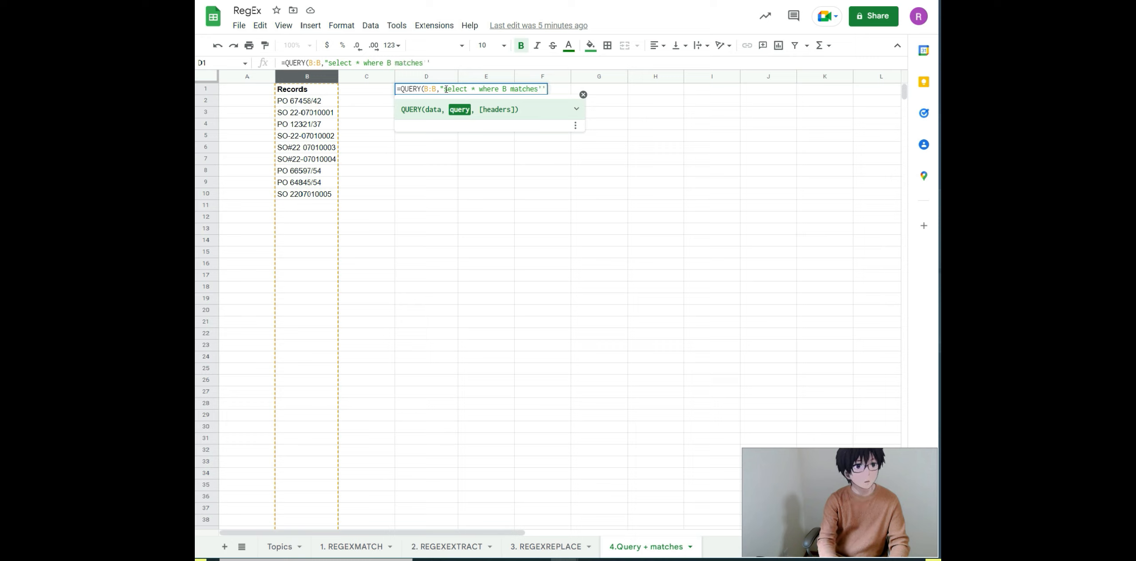
text(")
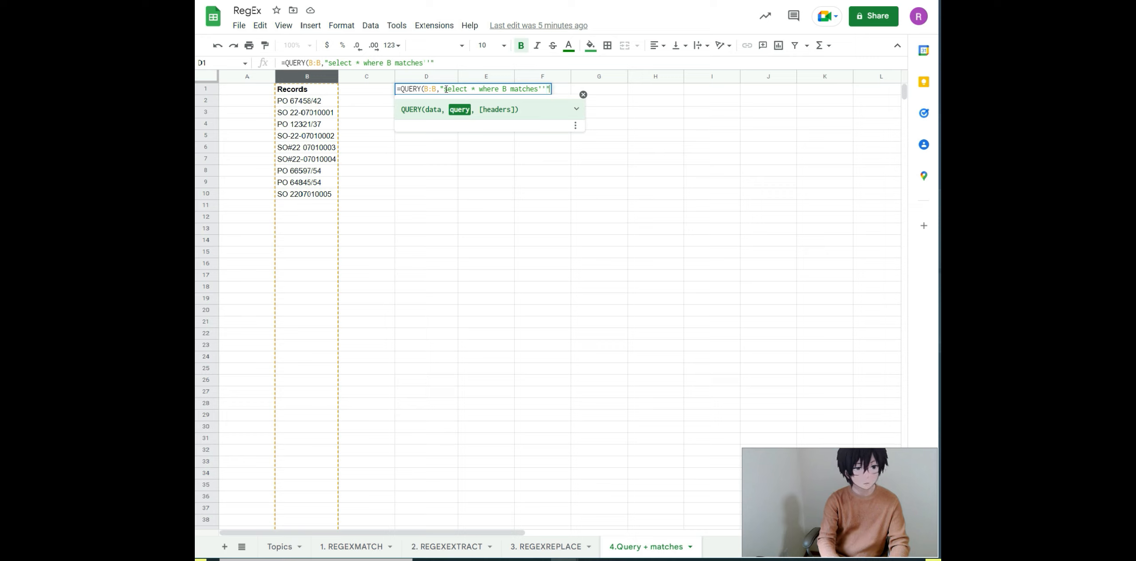
text(,1)
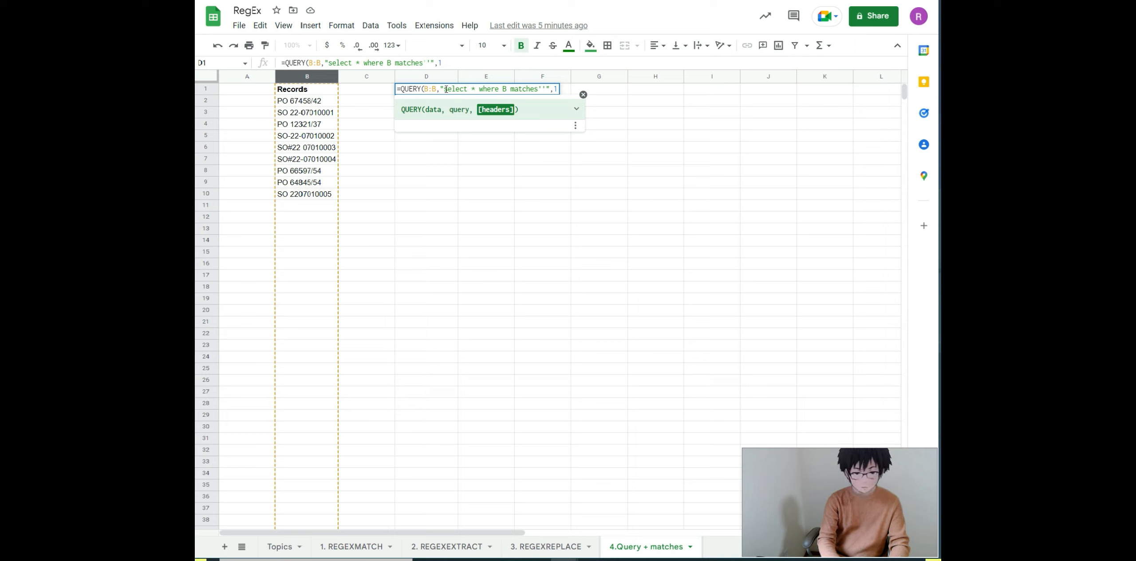
text())
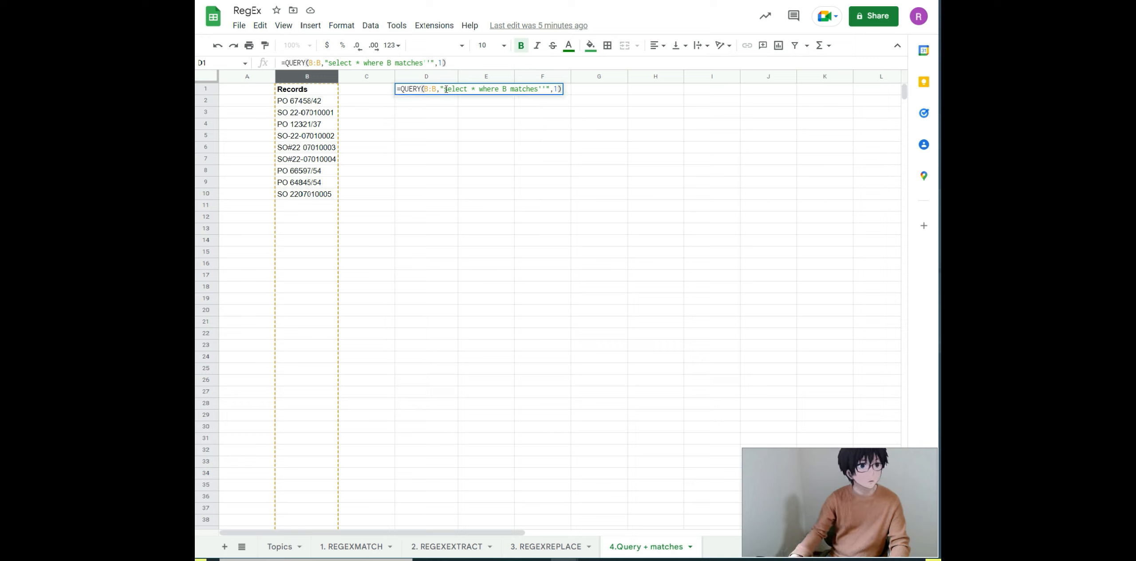
Step: Insert SO[\s#-]{0,1} between the single quotes after matches in the D1 QUERY formula
click(427, 63)
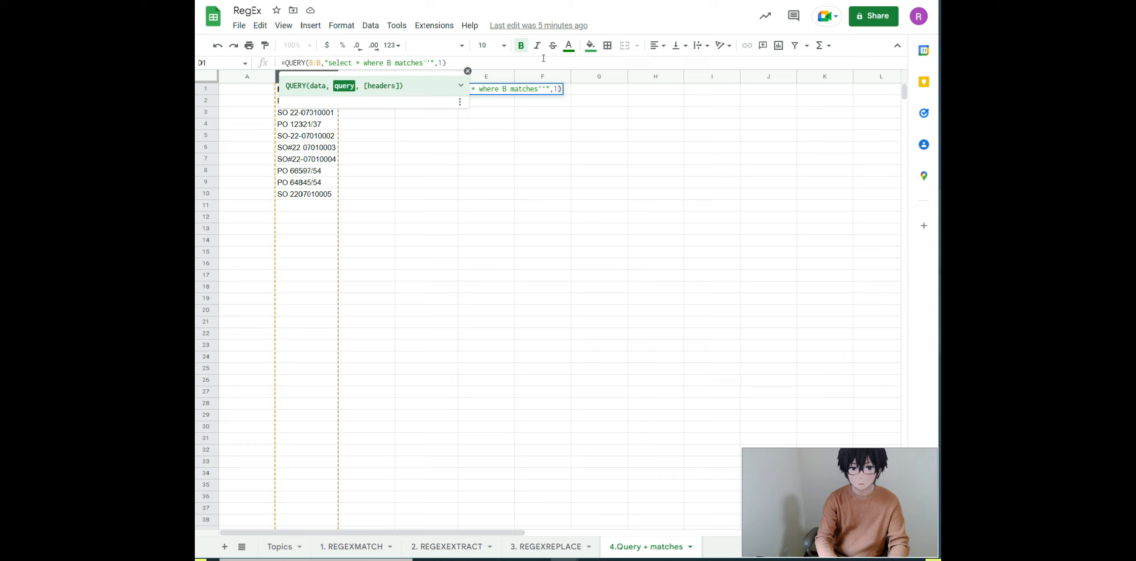
text(SO)
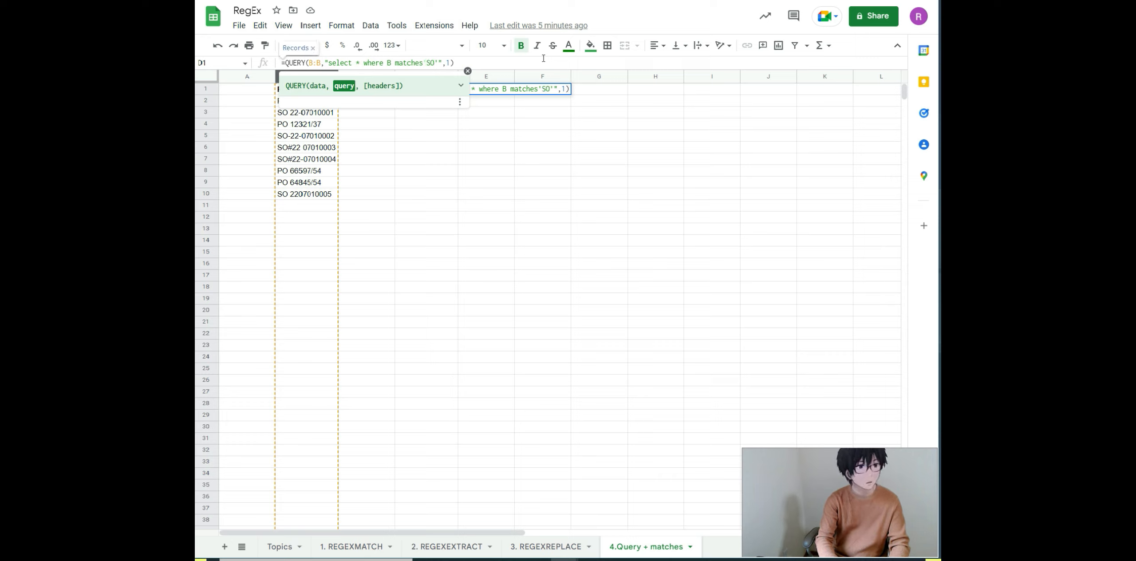
text([)
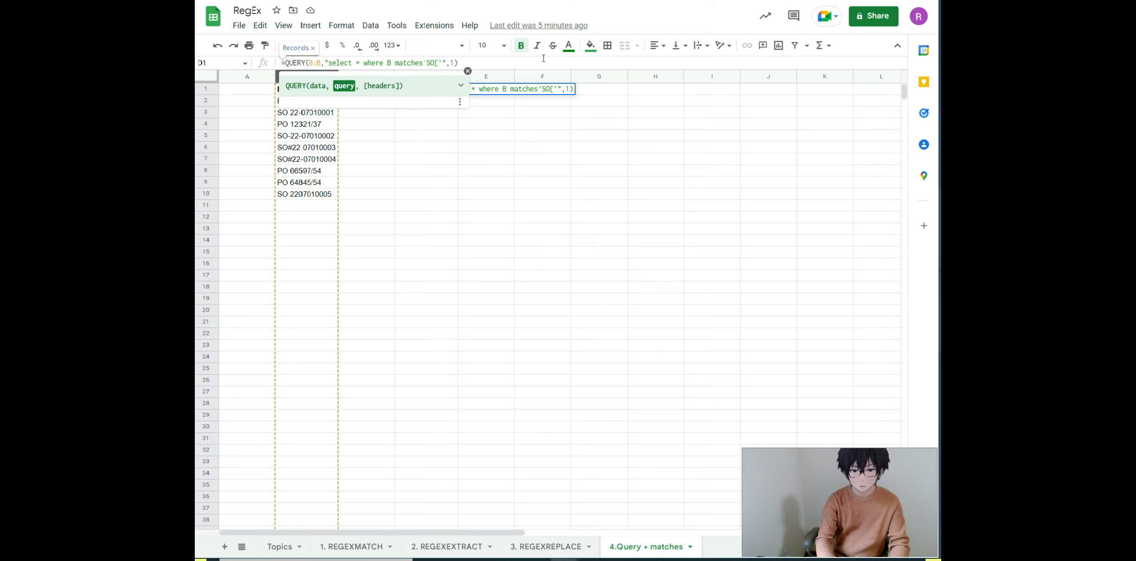
text(\s)
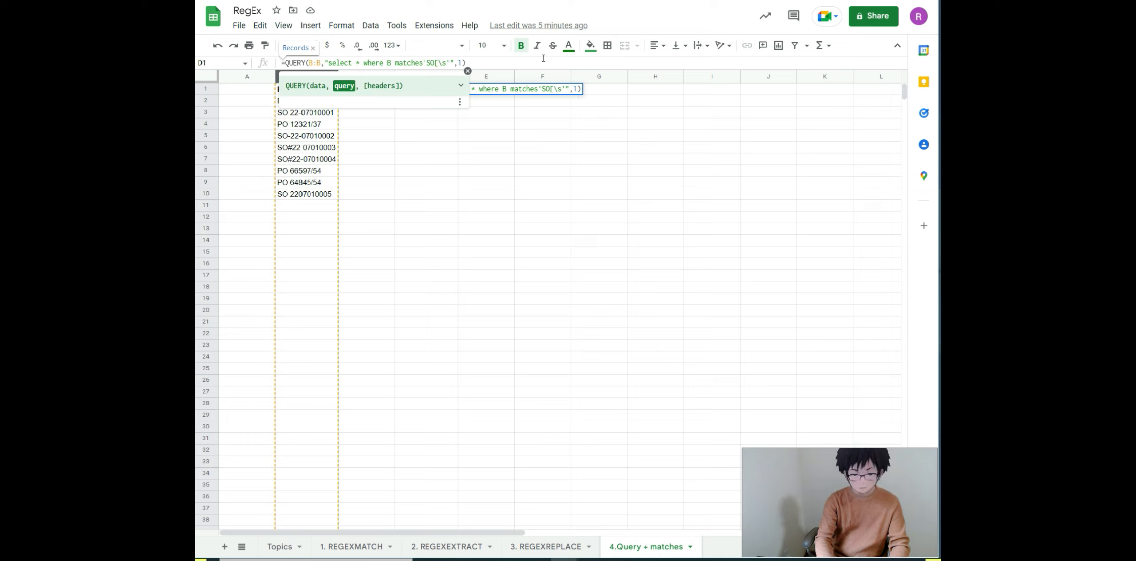
text(#-)
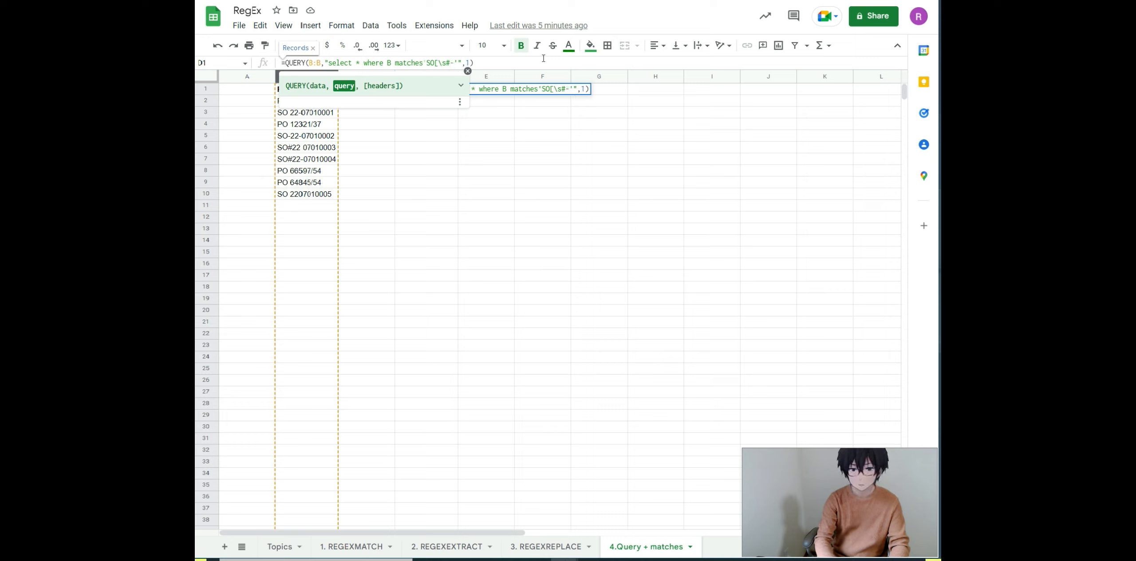
text(])
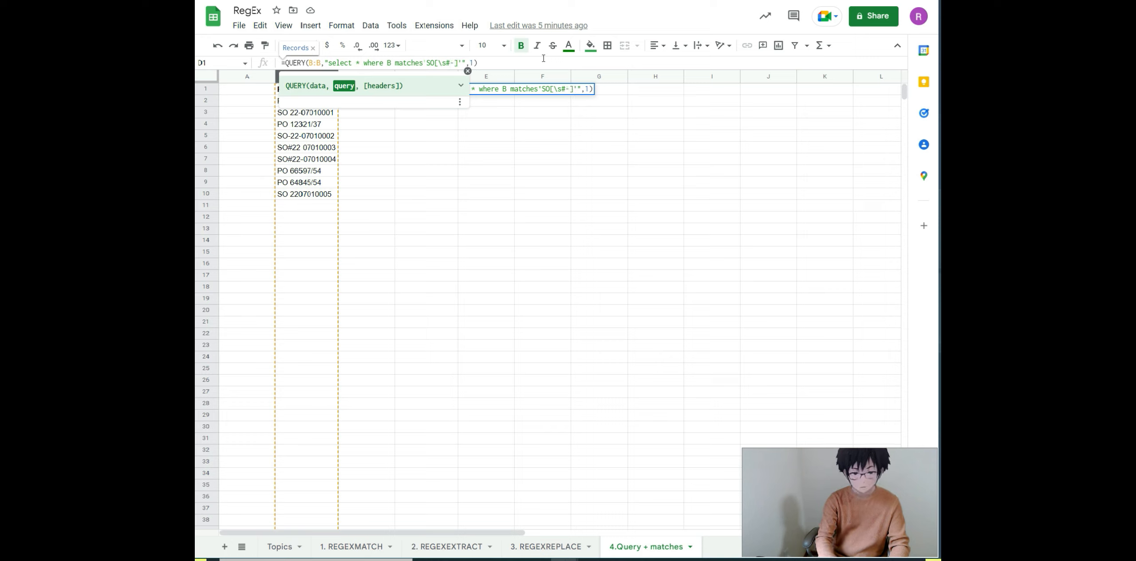
text({0)
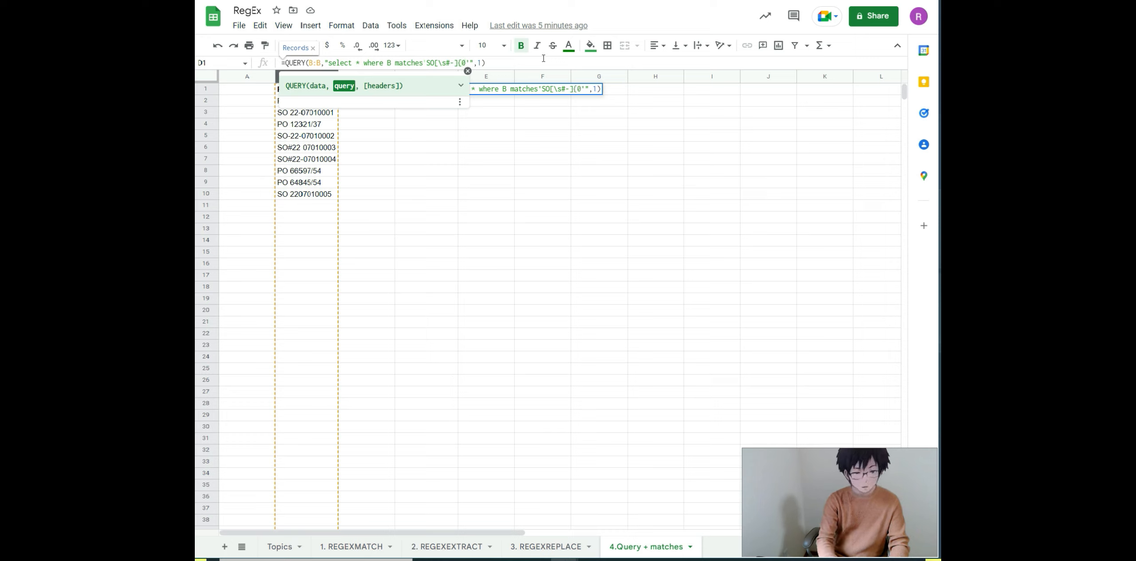
text(,1)
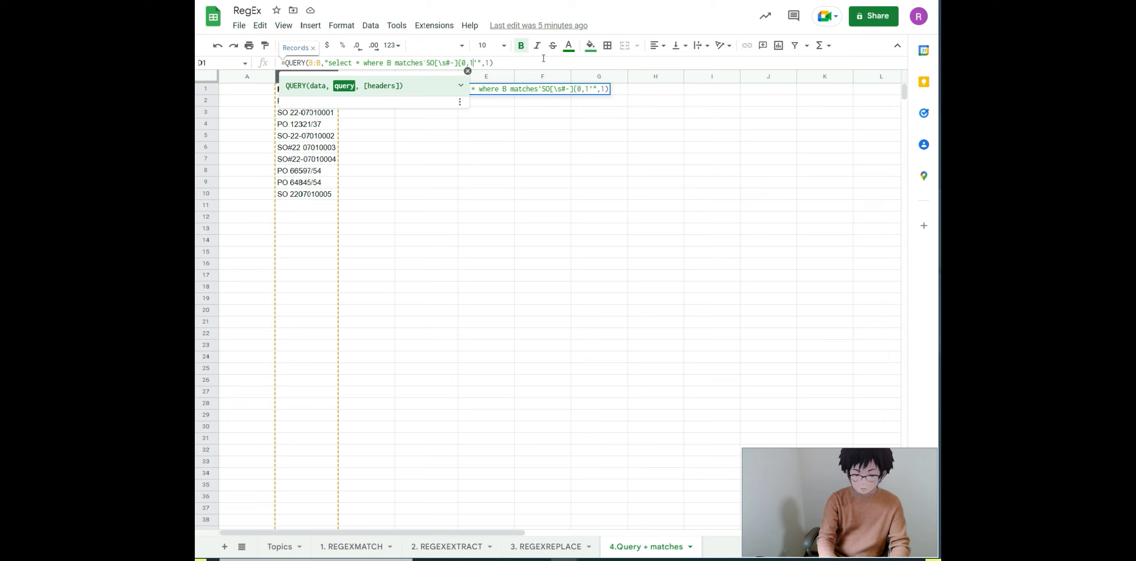
text(})
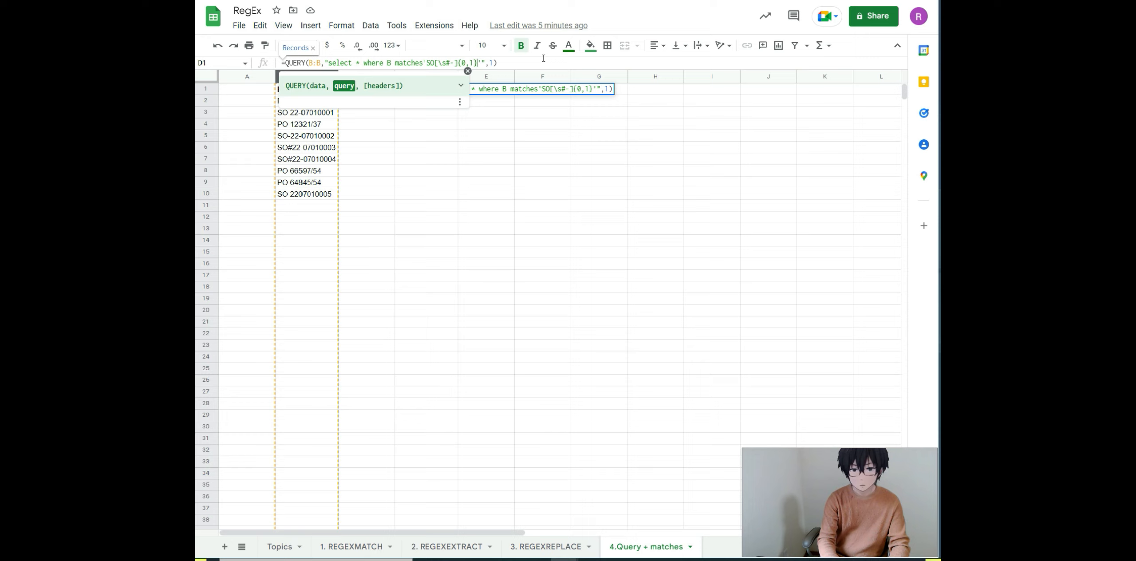
Step: Append \d{2}[\s-]{0,1} after SO[\s#-]{0,1} in the matches pattern of the D1 QUERY formula
text(\d{2)
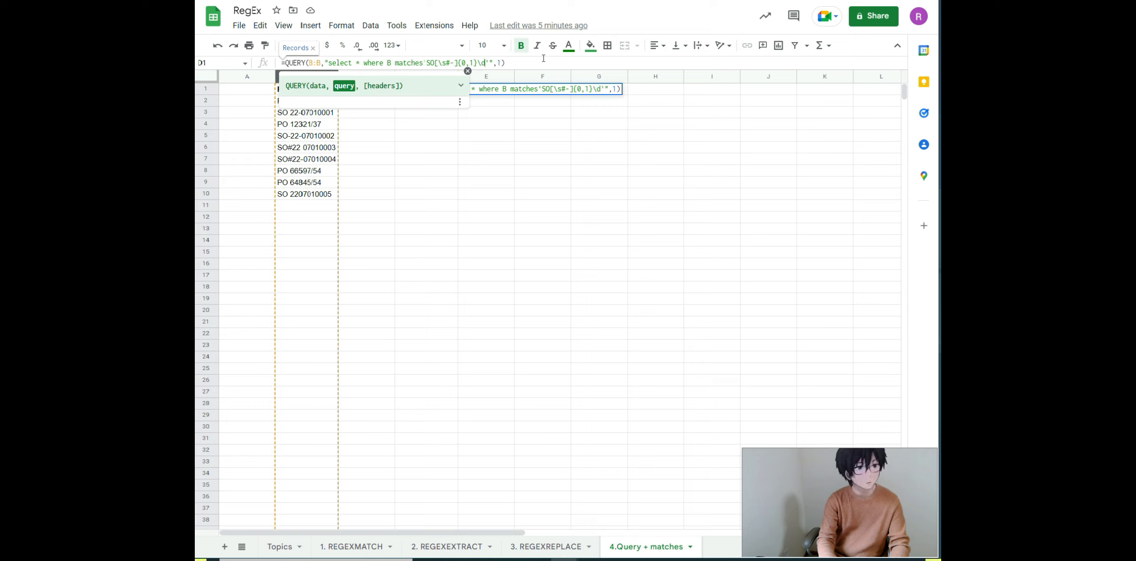
text(})
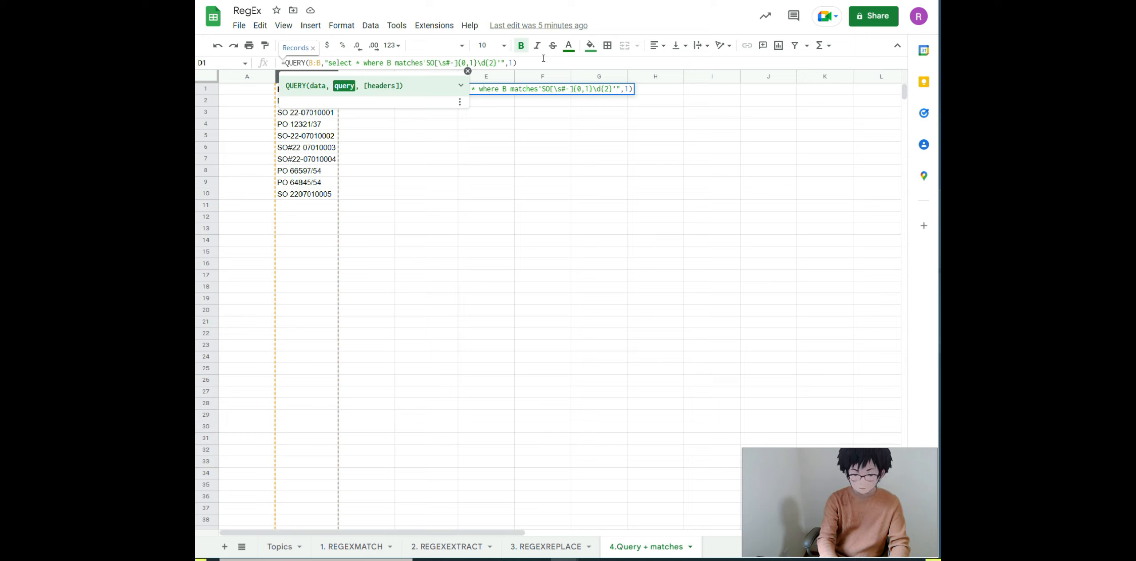
text([\s)
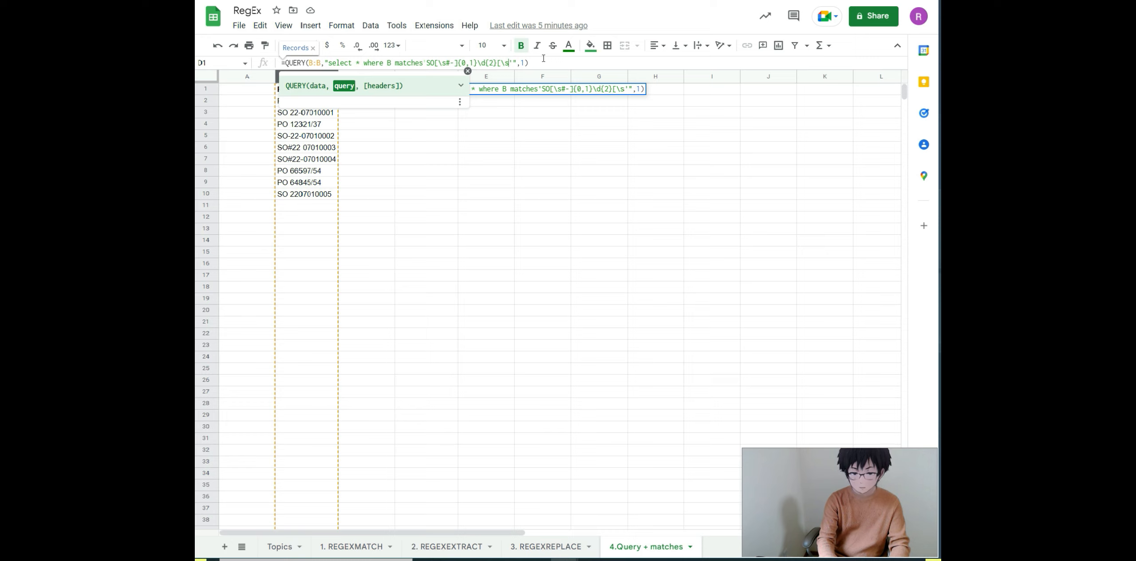
text(-)
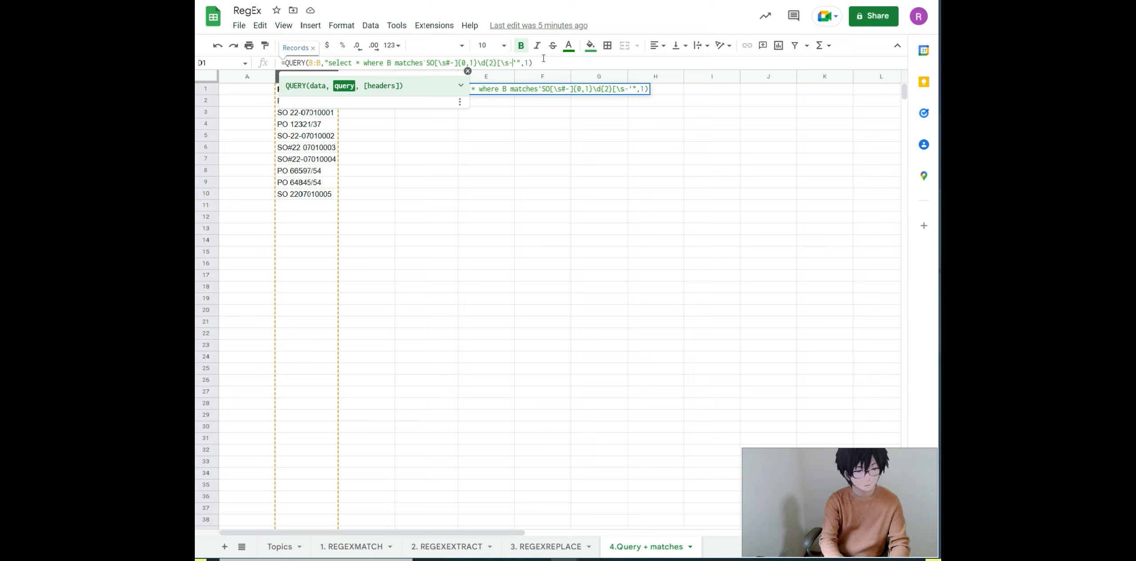
text(])
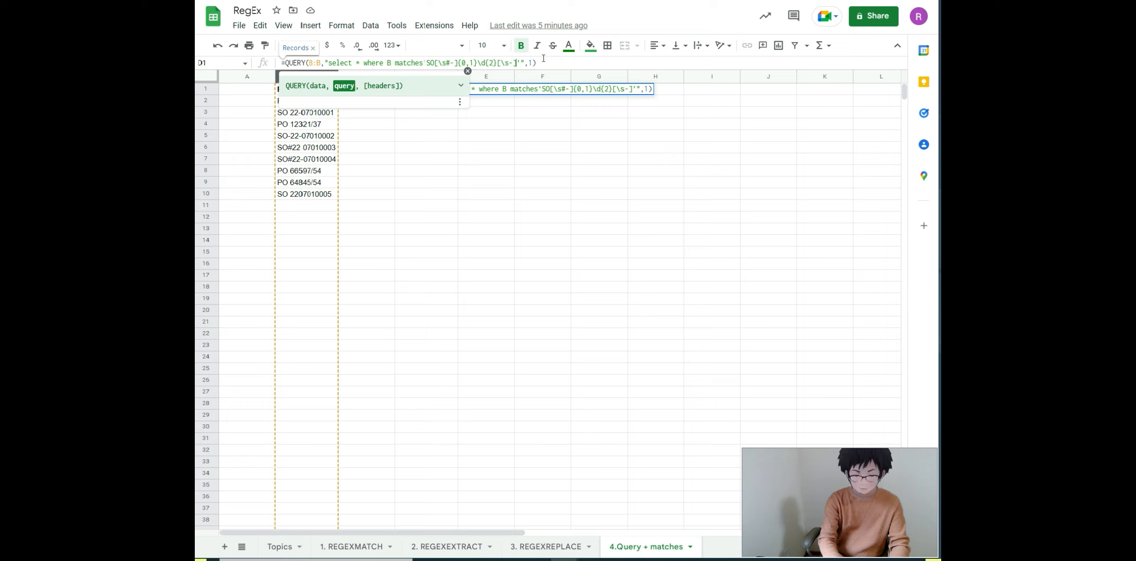
text({)
text(0,1)
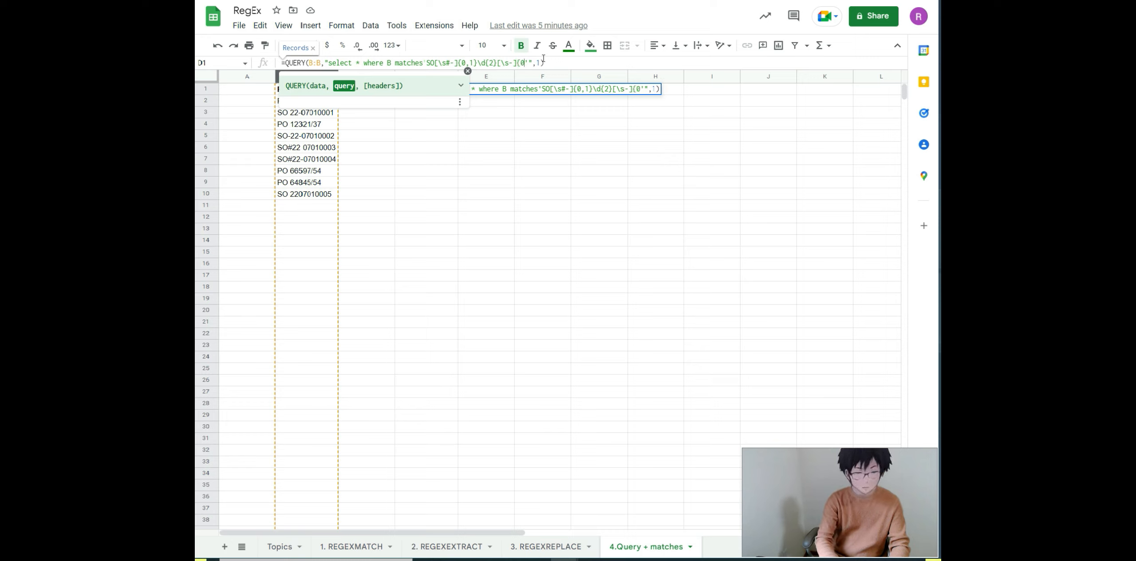
text(})
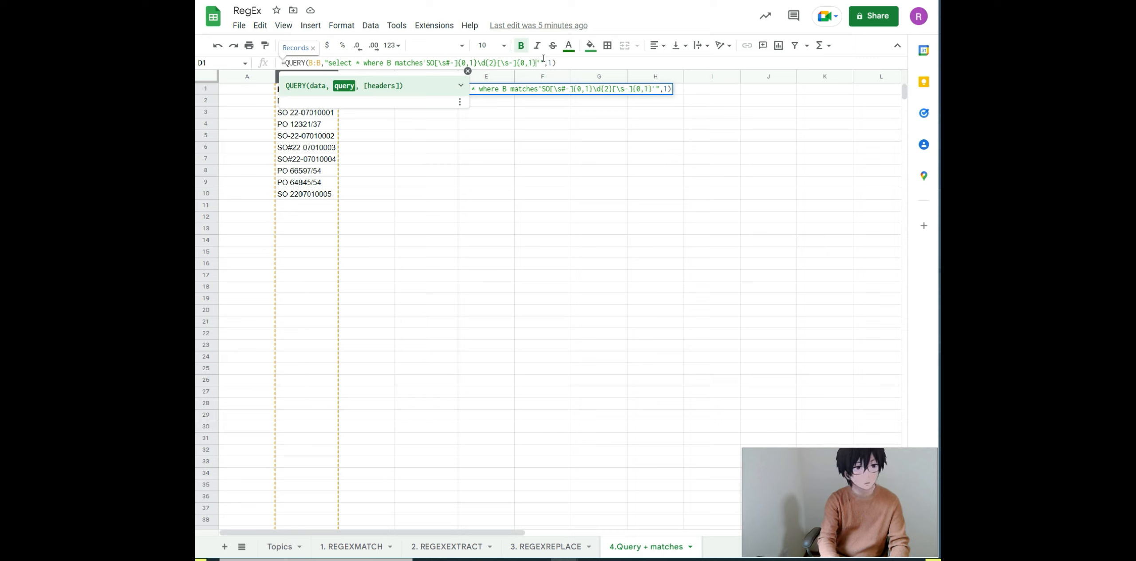
Step: Finish the matches pattern with \d{8}, commit the D1 QUERY formula and select the returned records in D2:D6
text(\d{8)
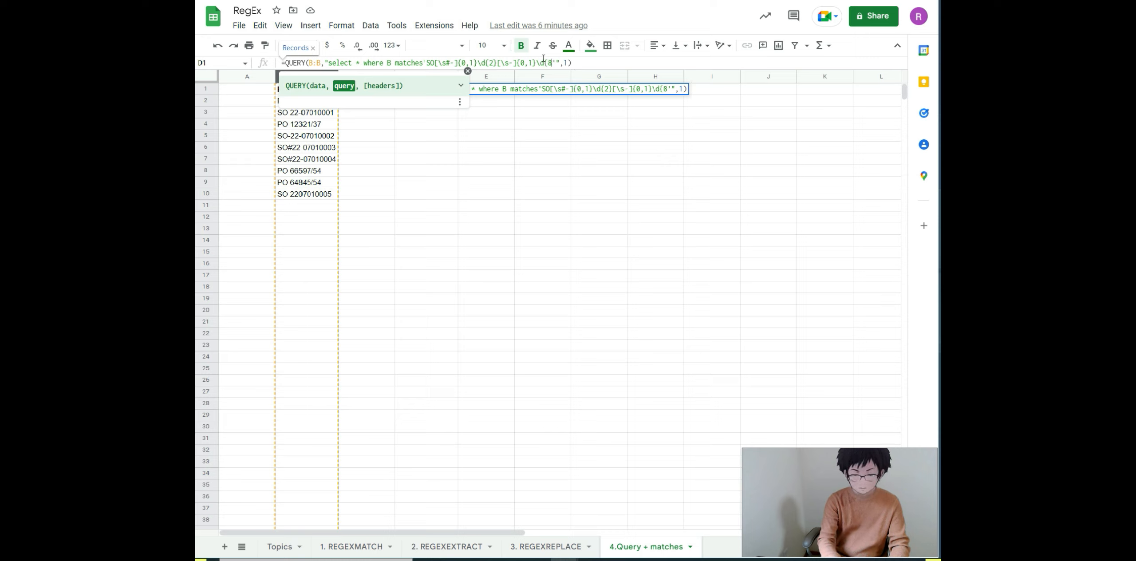
text(})
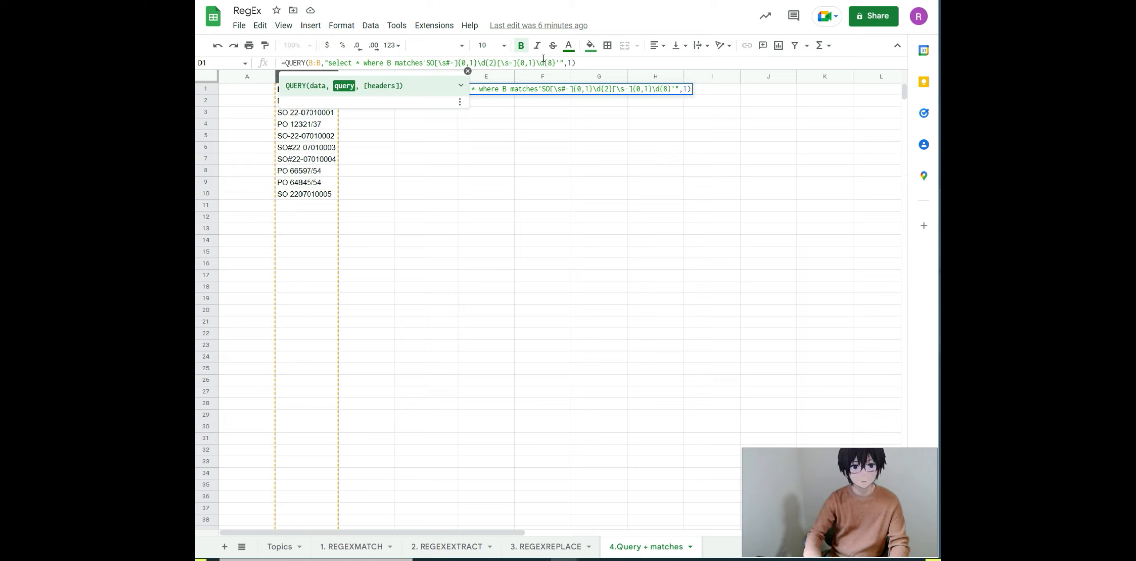
key(Return)
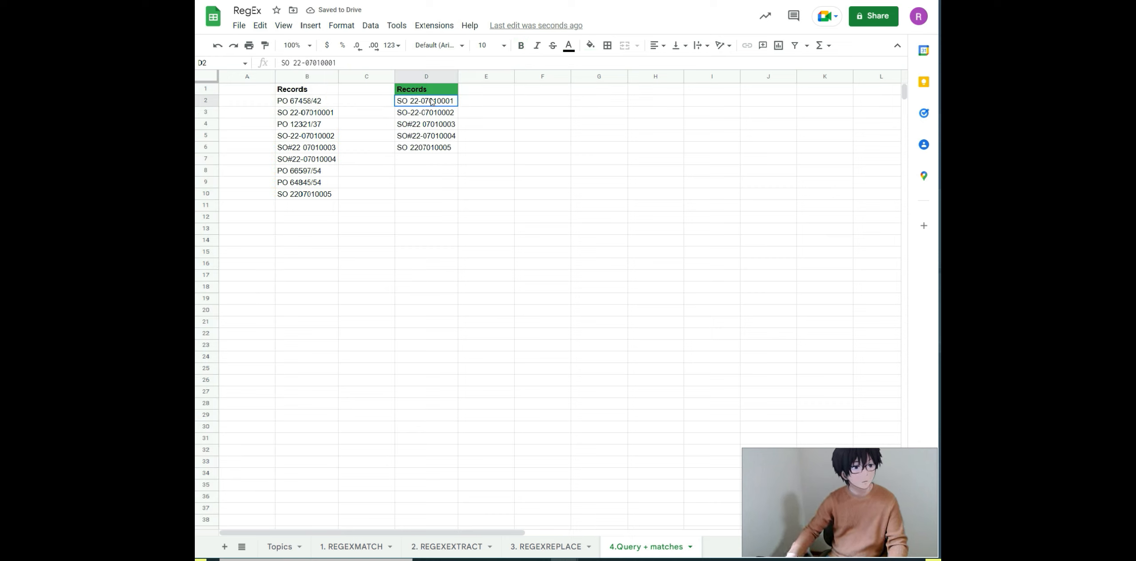
drag(433, 101, 443, 151)
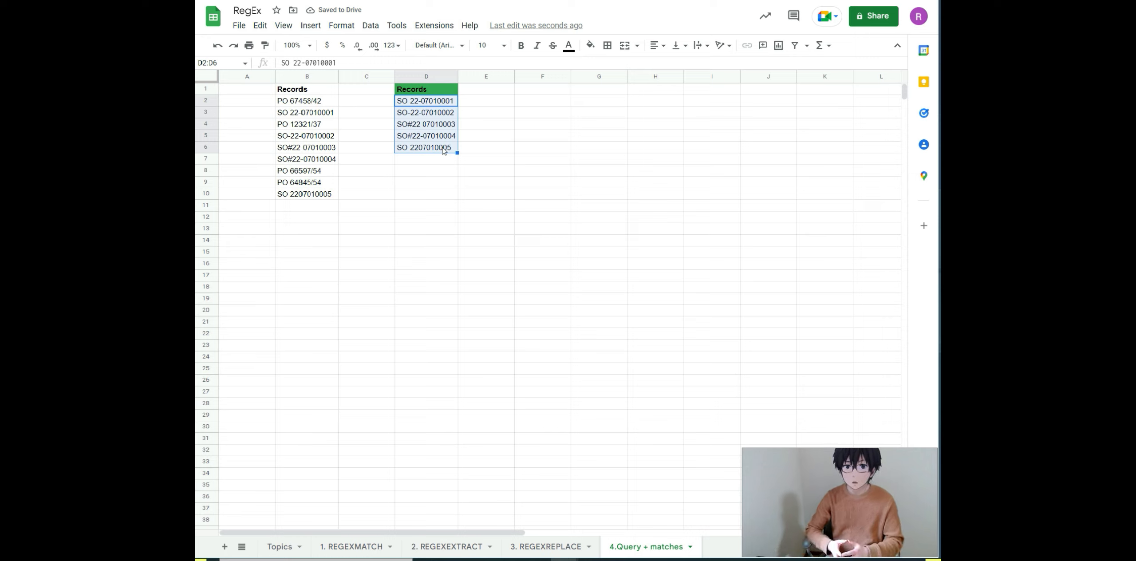